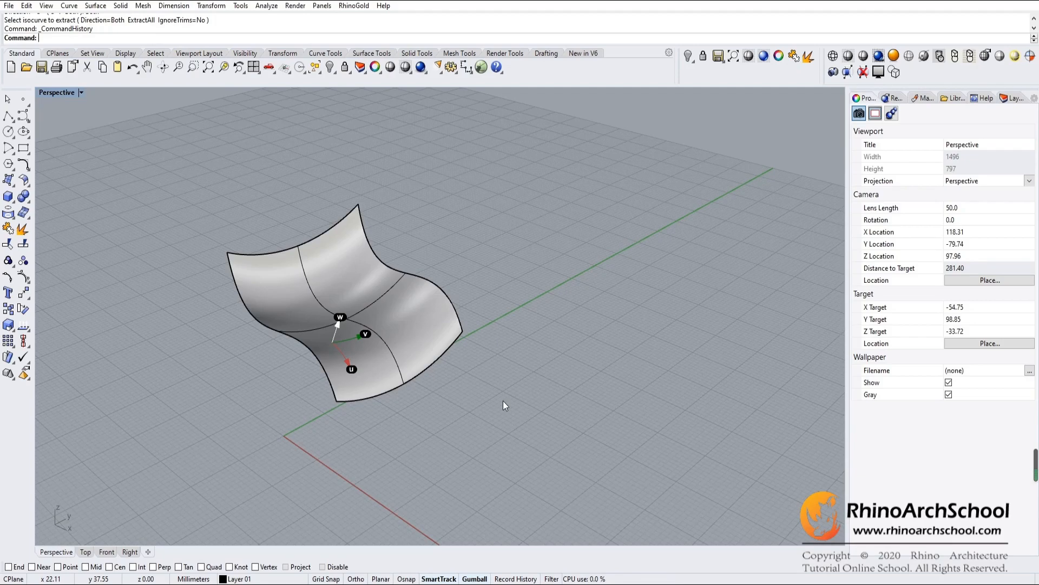
Preview the U and V isocurves across the wavy surface with Extract Isocurve, then leave without extracting any.
{"action": "right_click_drag", "start_coordinate": [502, 400], "coordinate": [495, 406]}
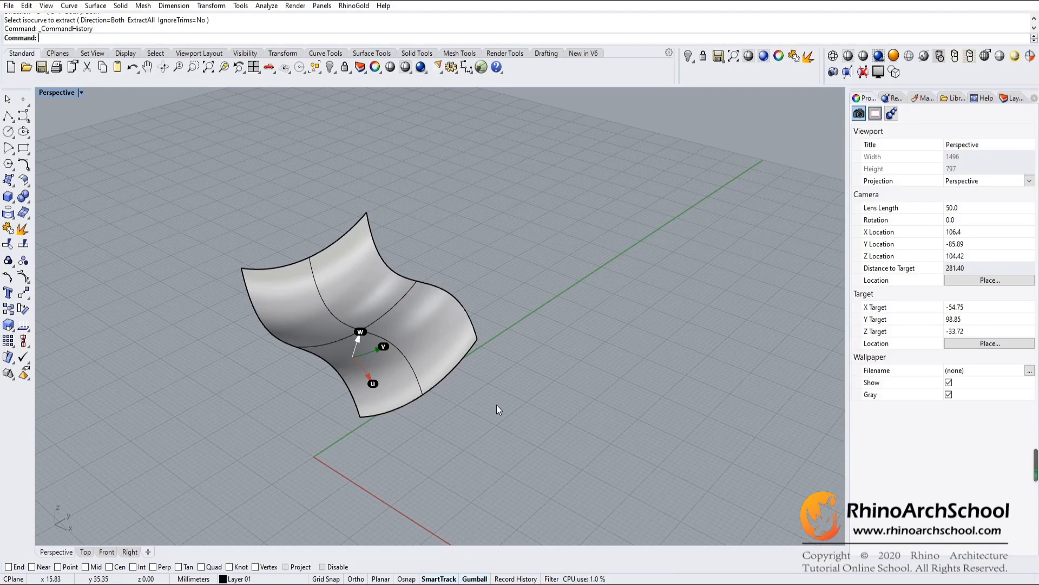
{"action": "left_click", "coordinate": [14, 188]}
{"action": "left_click", "coordinate": [13, 218]}
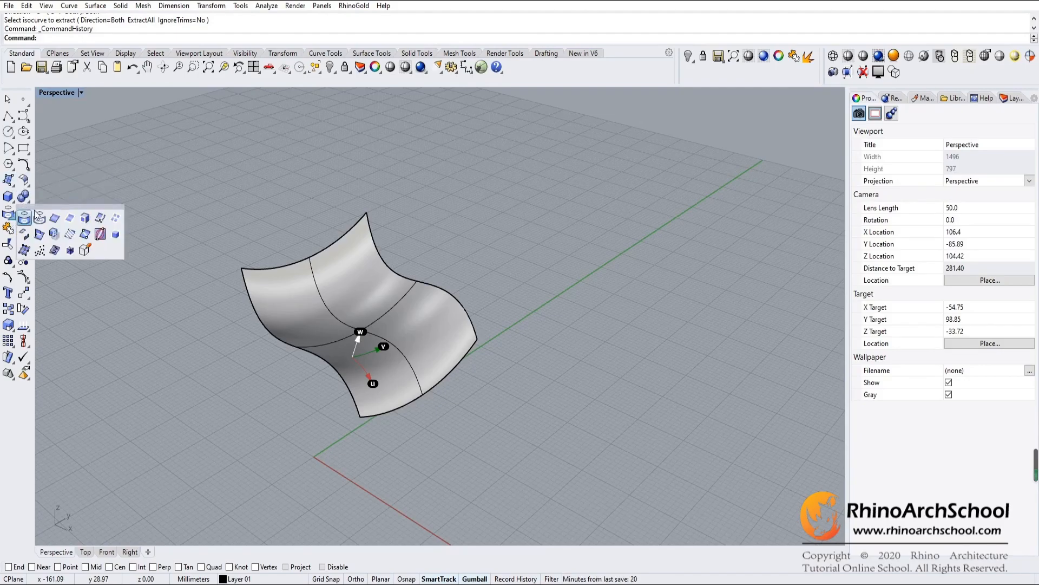
{"action": "left_click", "coordinate": [100, 219]}
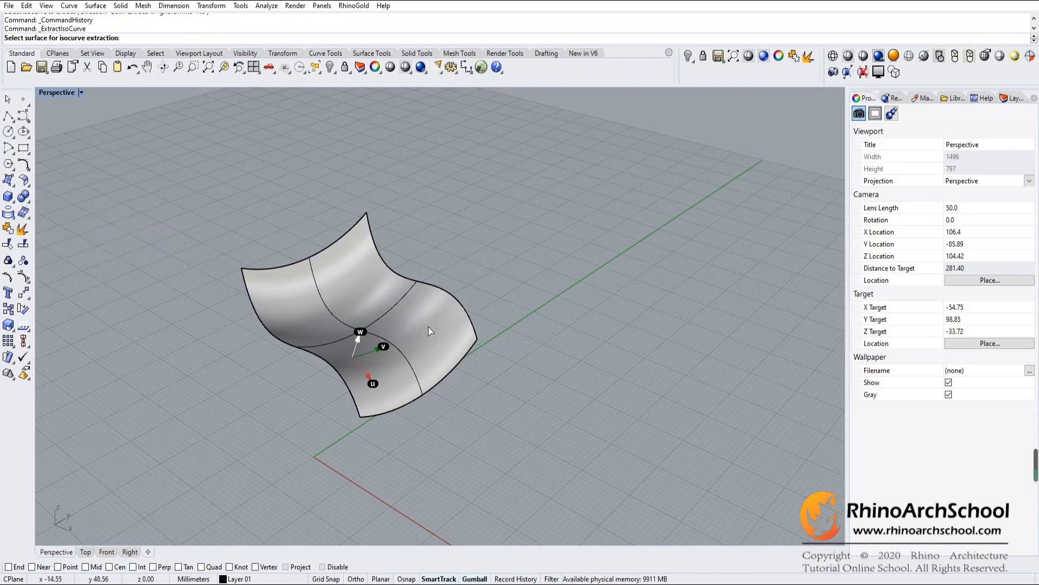
{"action": "left_click", "coordinate": [428, 328]}
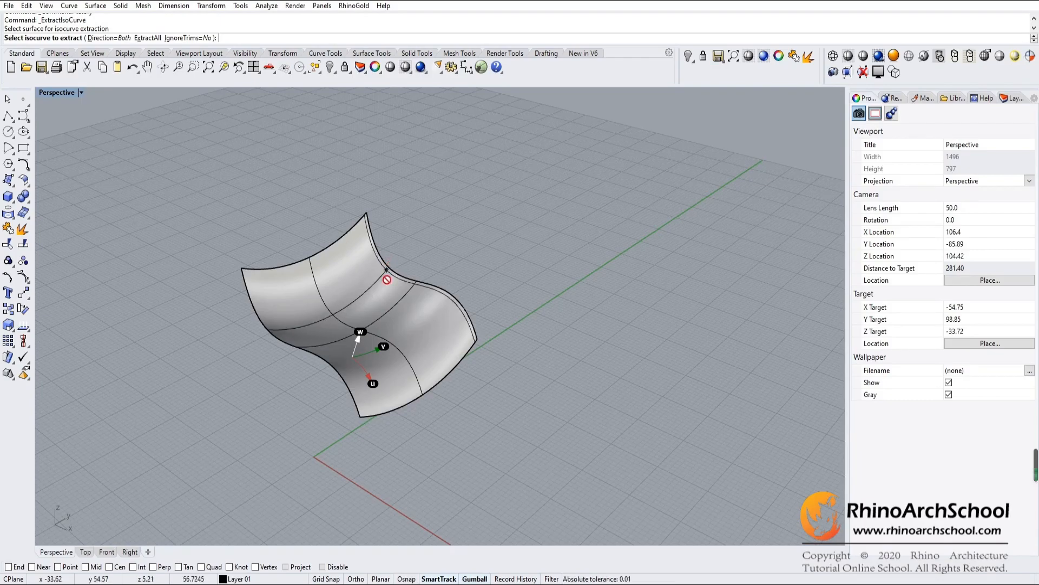
{"action": "key", "text": "Escape"}
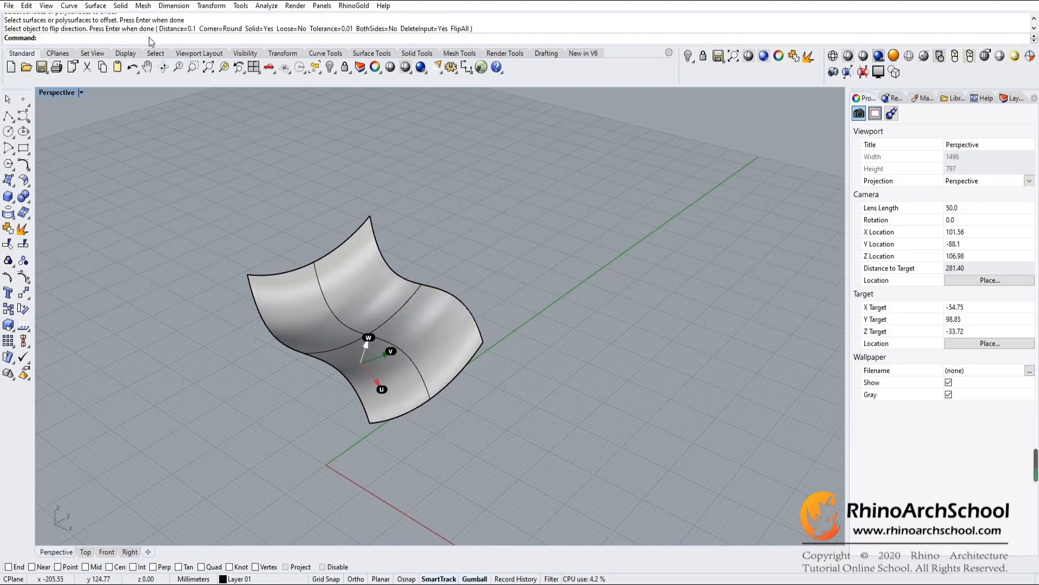
{"action": "type", "text": "Offset"}
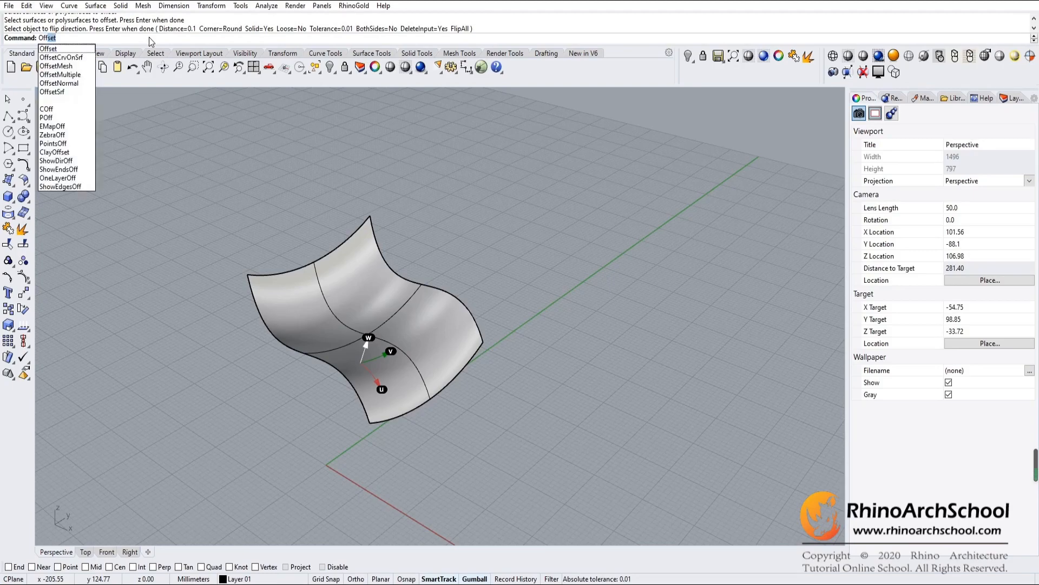
{"action": "type", "text": "ersr"}
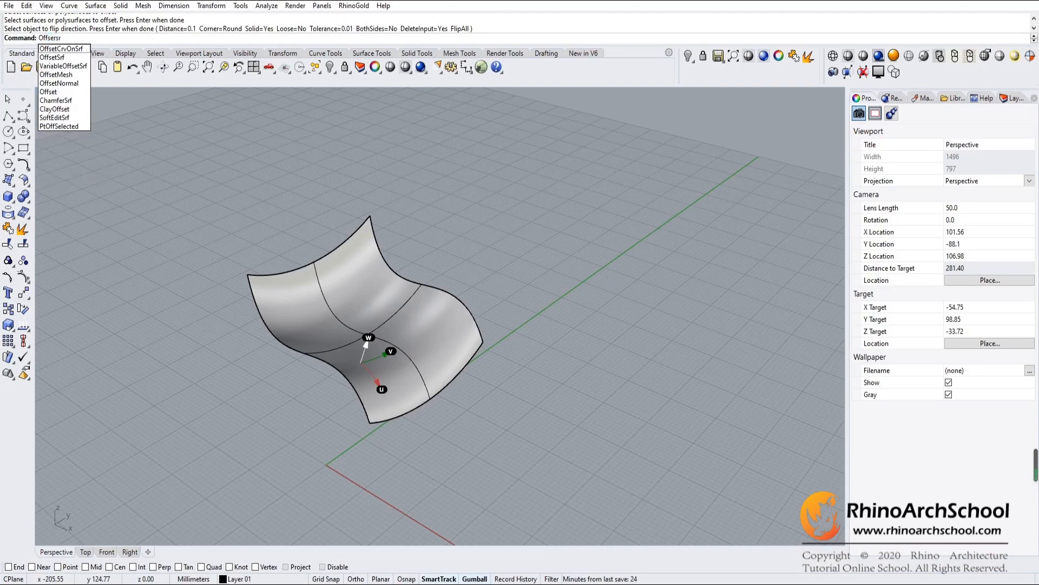
{"action": "type", "text": "f"}
{"action": "key", "text": "Return"}
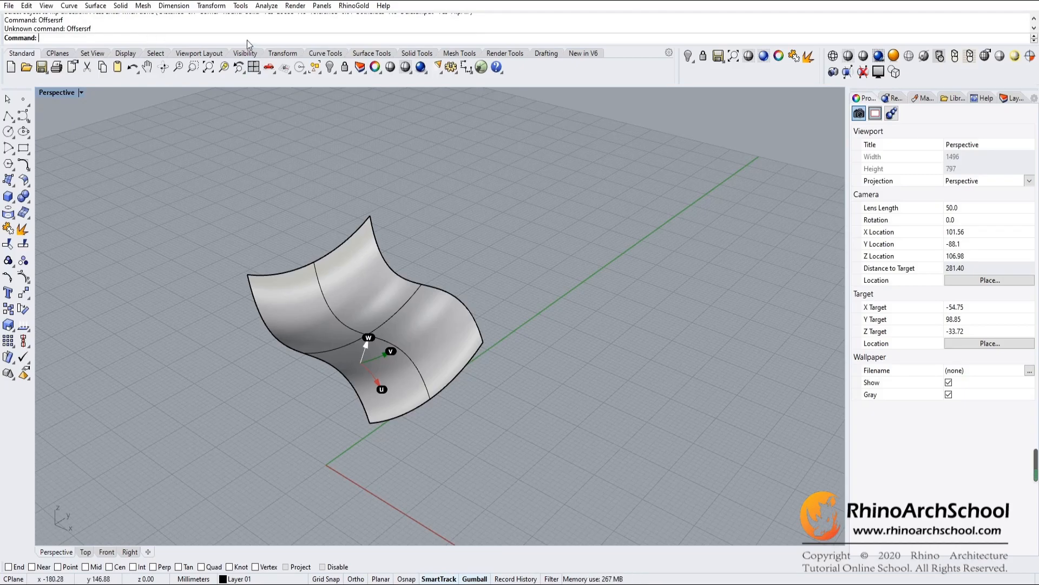
Preview the wavy surface's normal direction arrows with OffsetSrf, then cancel the offset.
{"action": "type", "text": "Off"}
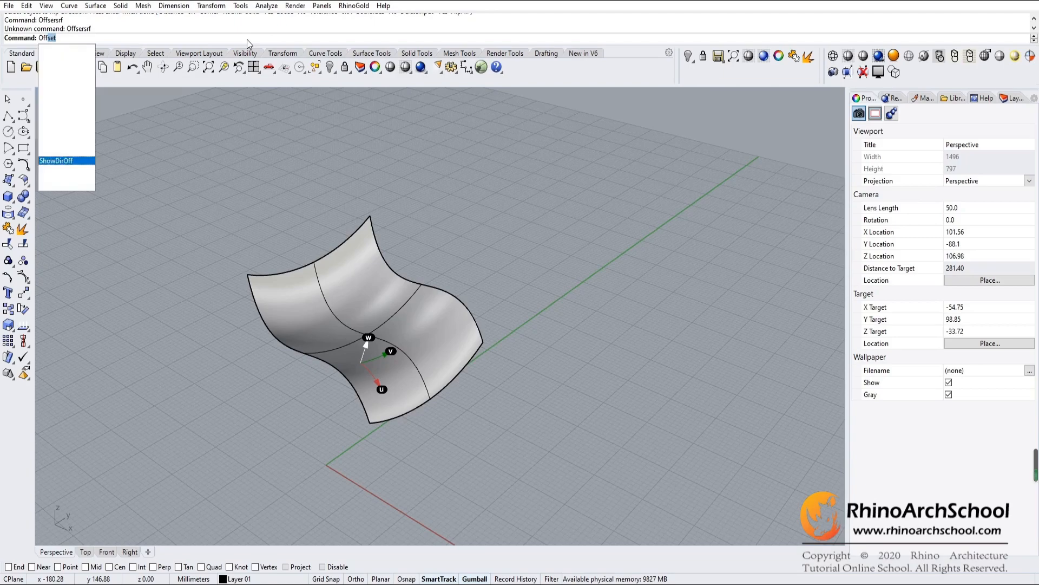
{"action": "type", "text": "set"}
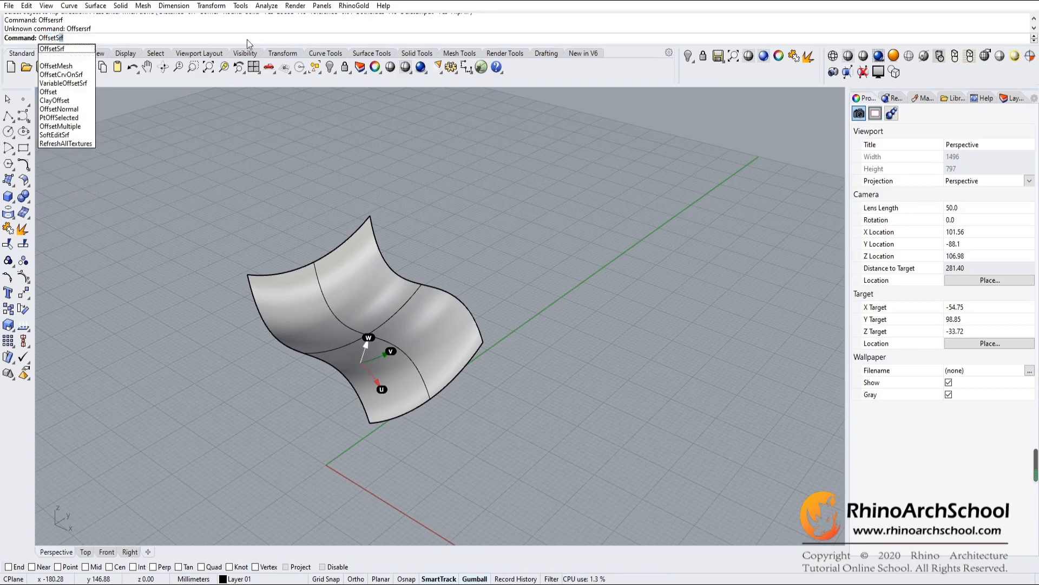
{"action": "type", "text": "Srf"}
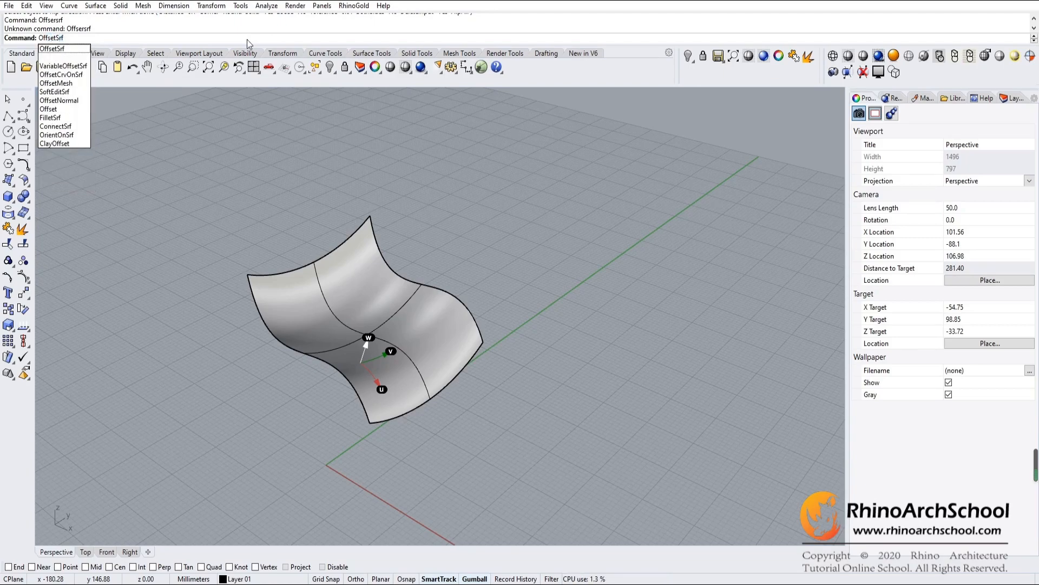
{"action": "key", "text": "Return"}
{"action": "left_click", "coordinate": [382, 278]}
{"action": "key", "text": "Return"}
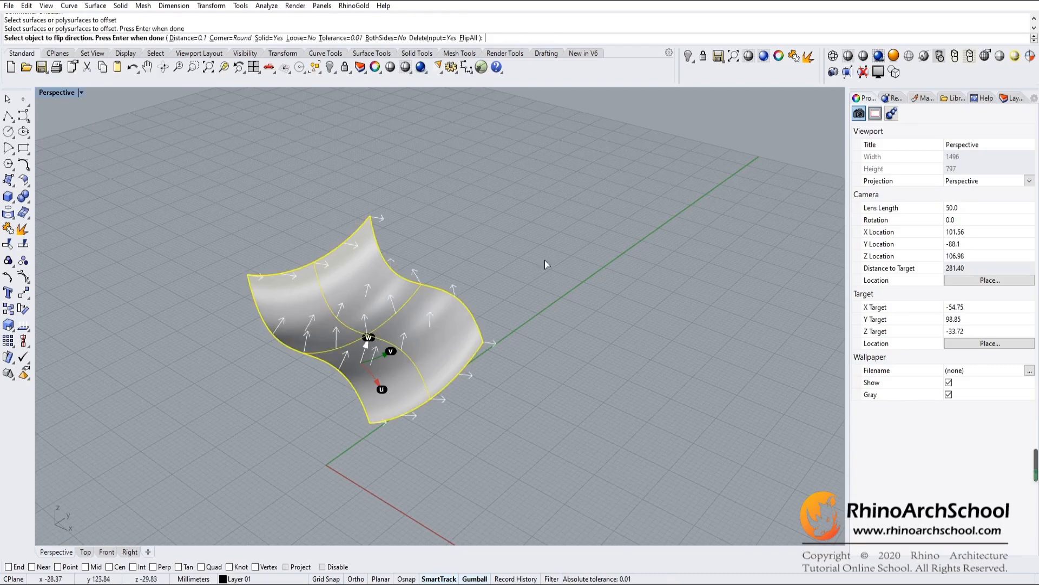
{"action": "right_click_drag", "start_coordinate": [427, 323], "coordinate": [393, 336]}
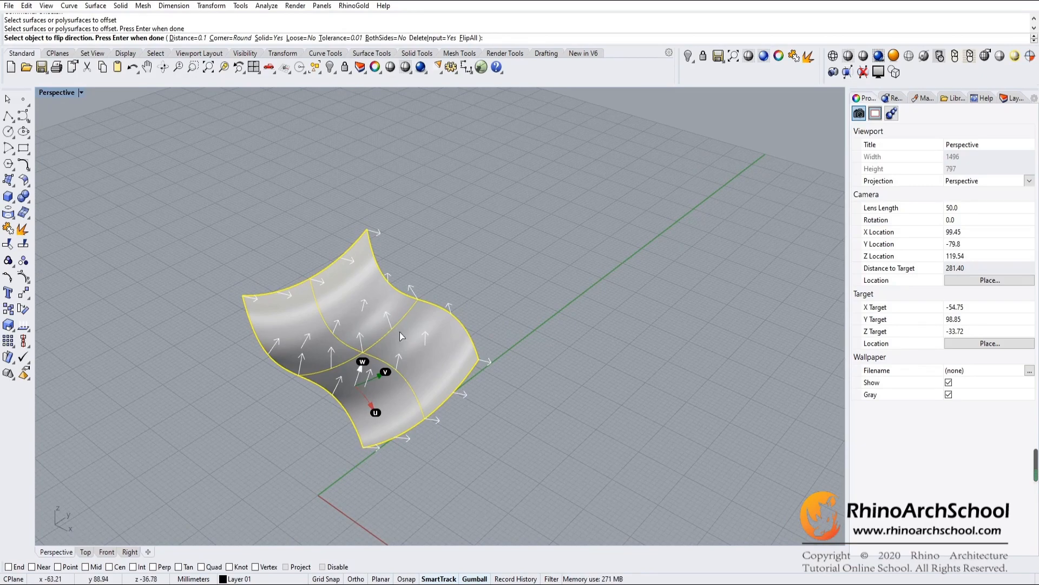
{"action": "right_click_drag", "start_coordinate": [390, 319], "coordinate": [471, 274]}
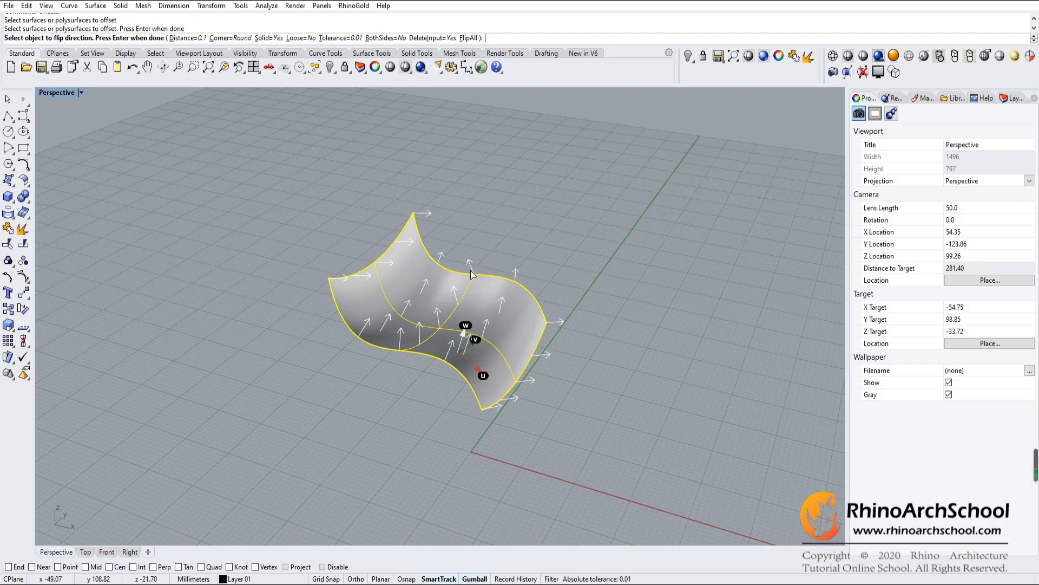
{"action": "key", "text": "Escape"}
Show all hidden objects in the model.
{"action": "right_click_drag", "start_coordinate": [594, 382], "coordinate": [576, 382]}
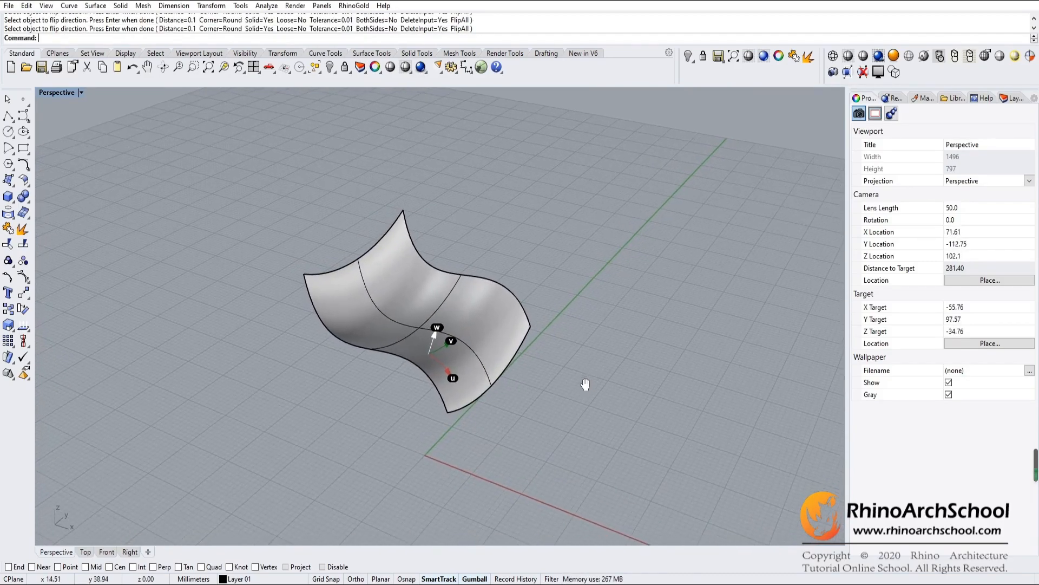
{"action": "left_click", "coordinate": [329, 67]}
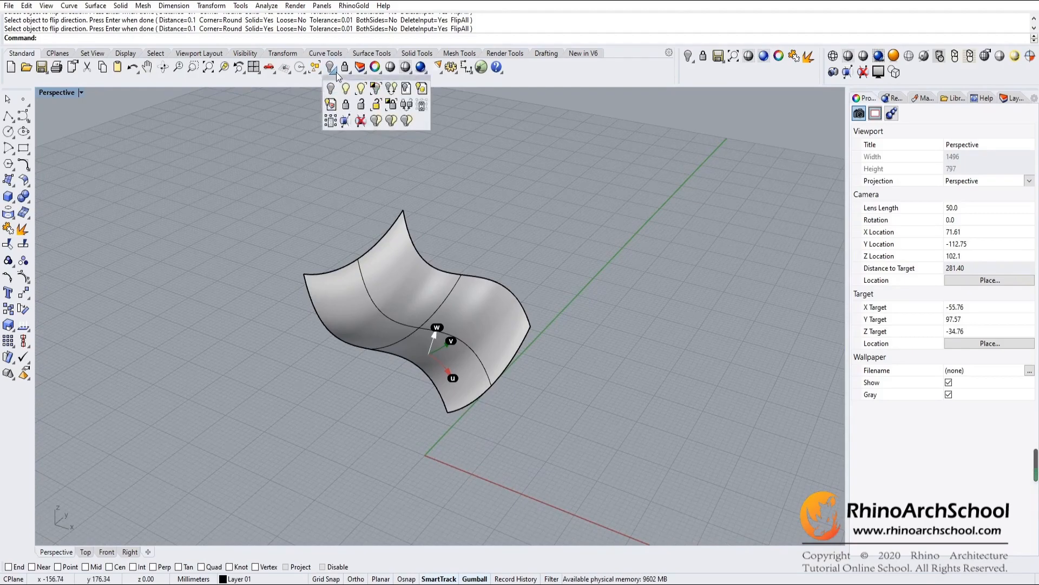
{"action": "left_click", "coordinate": [347, 88]}
Extract the isocurves in both directions at a point on the front of the sphere.
{"action": "mouse_move", "coordinate": [368, 325]}
{"action": "right_mouse_down"}
{"action": "mouse_move", "coordinate": [459, 313]}
{"action": "mouse_move", "coordinate": [476, 267]}
{"action": "mouse_move", "coordinate": [547, 379]}
{"action": "mouse_move", "coordinate": [531, 375]}
{"action": "mouse_move", "coordinate": [501, 311]}
{"action": "right_mouse_up"}
{"action": "scroll", "coordinate": [463, 313], "scroll_direction": "up", "scroll_amount": 2}
{"action": "scroll", "coordinate": [463, 313], "scroll_direction": "down", "scroll_amount": 2}
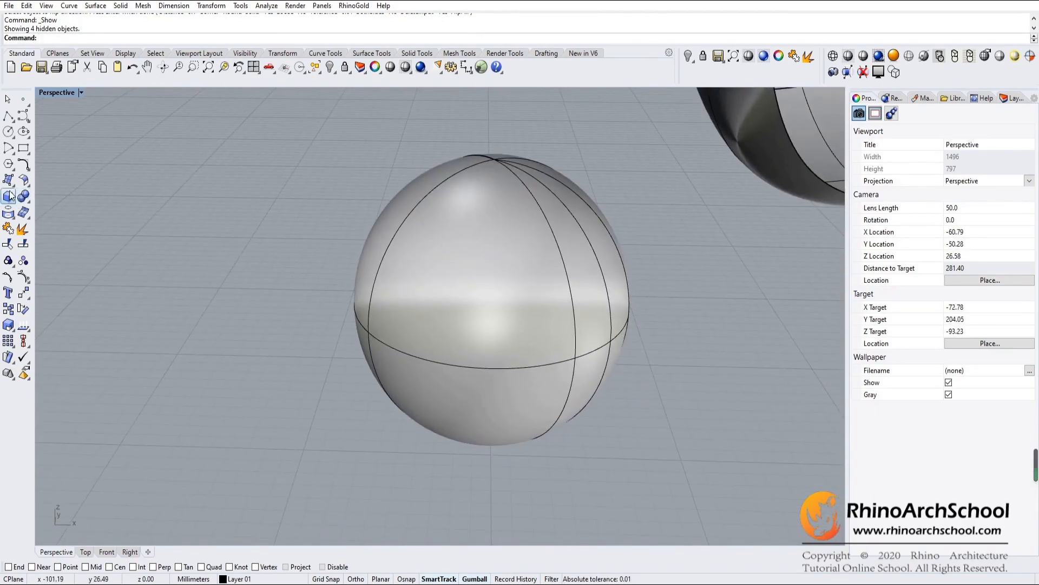
{"action": "left_click", "coordinate": [13, 217]}
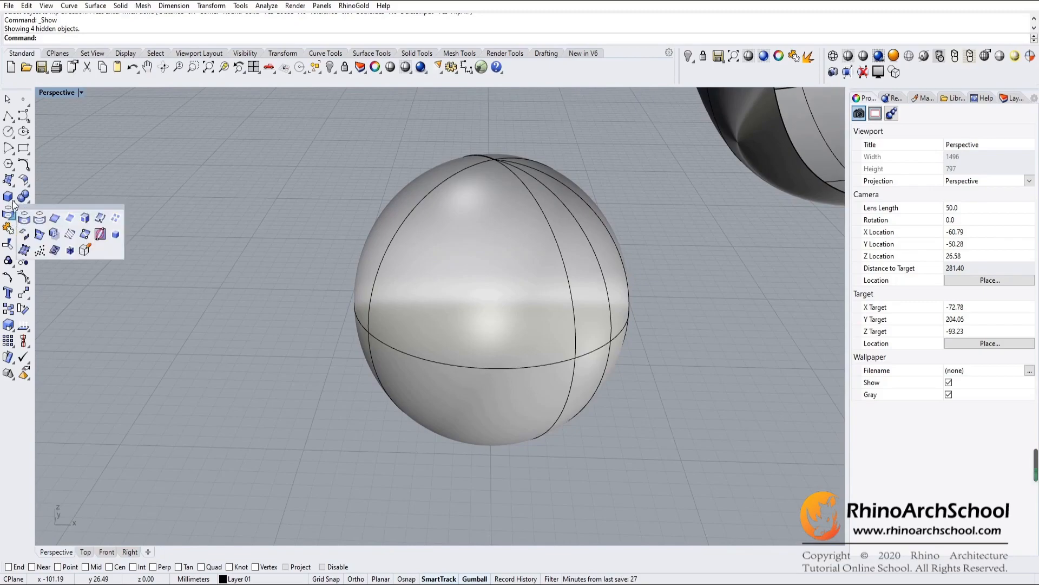
{"action": "left_click", "coordinate": [102, 219]}
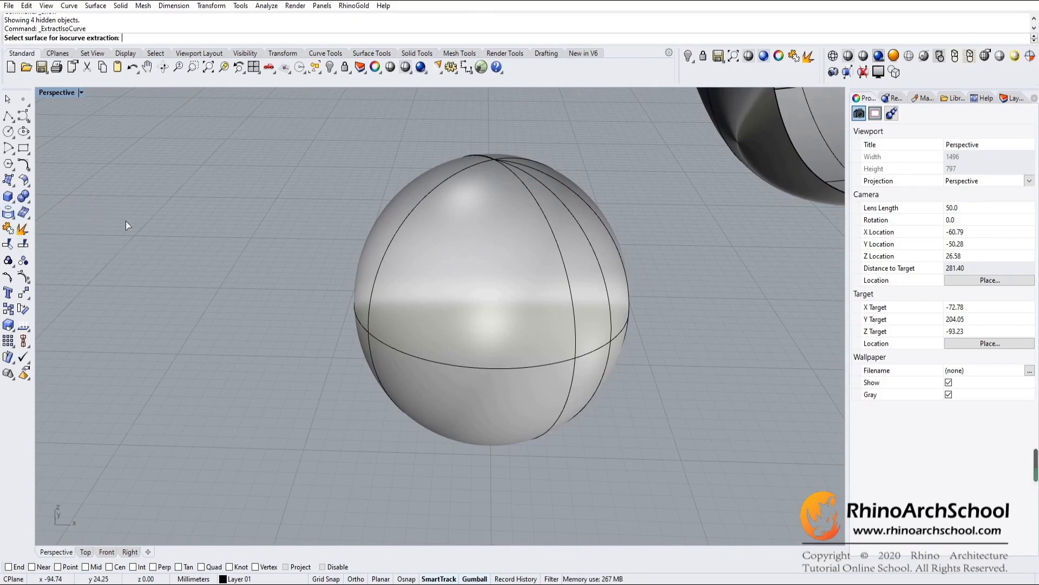
{"action": "left_click", "coordinate": [445, 300]}
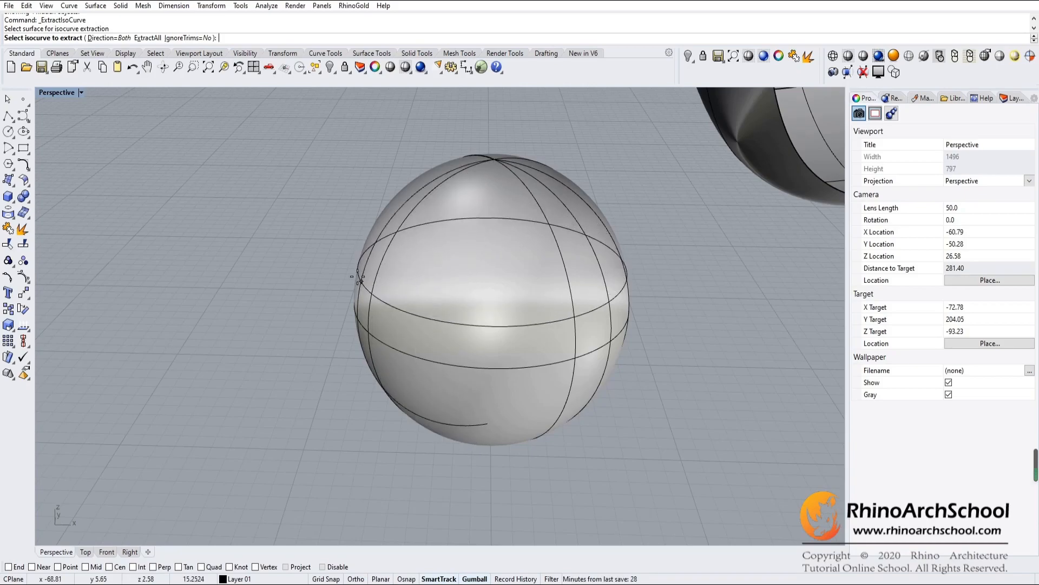
{"action": "right_click_drag", "start_coordinate": [415, 306], "coordinate": [485, 308]}
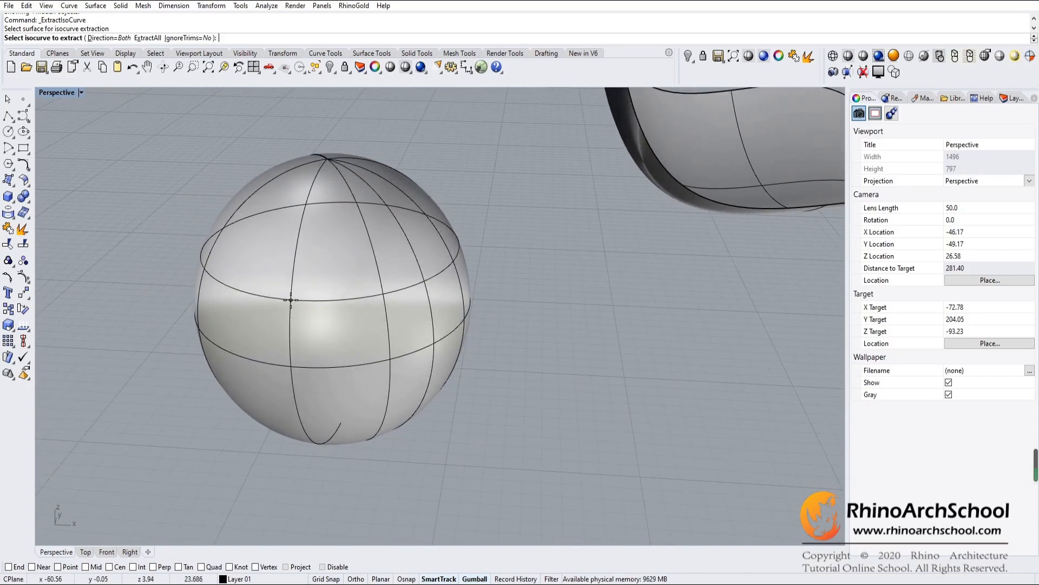
{"action": "left_click", "coordinate": [325, 306]}
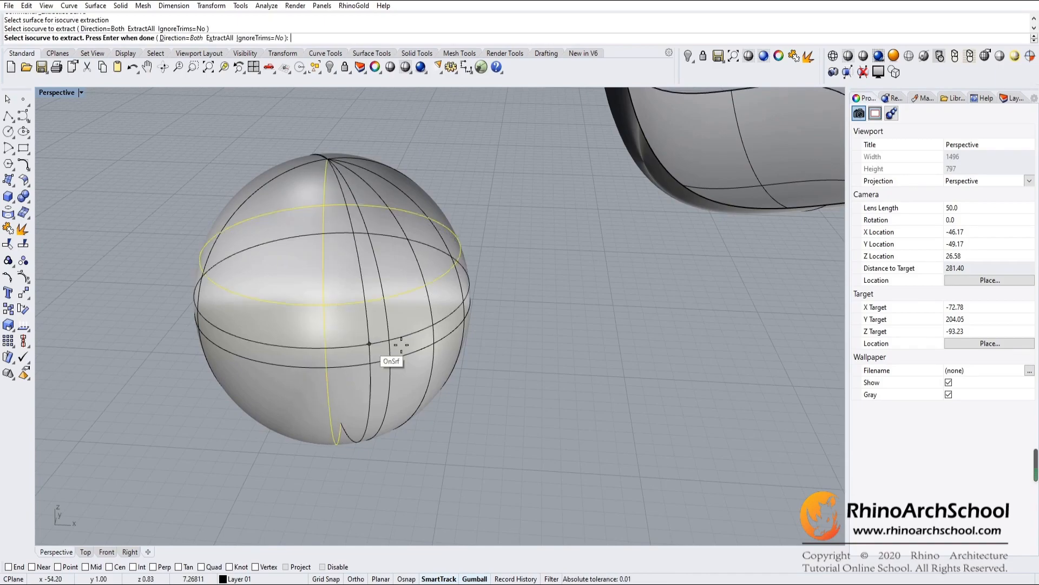
{"action": "key", "text": "Return"}
{"action": "left_click", "coordinate": [499, 375]}
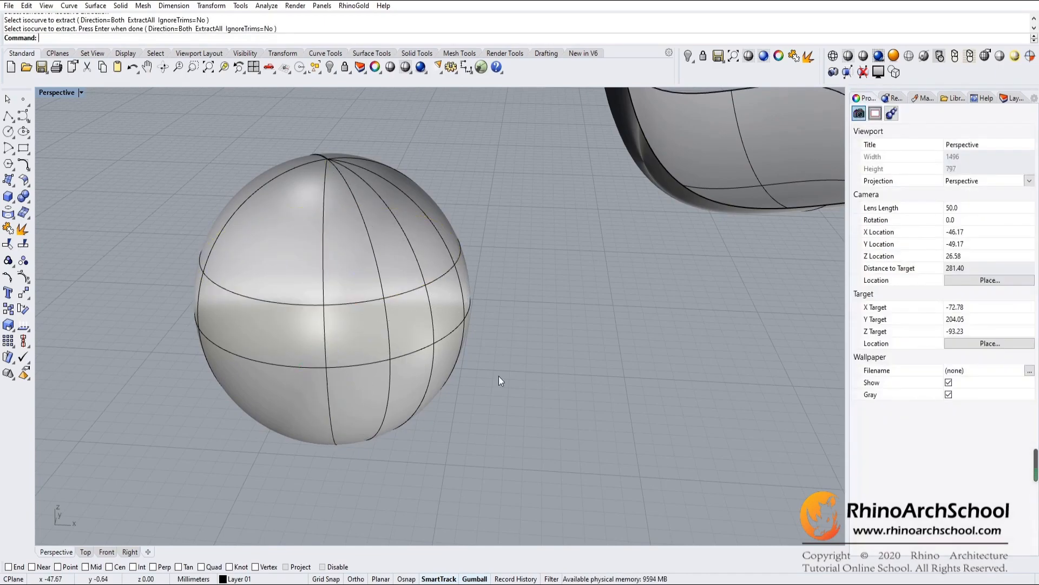
Switch to the Top viewport and set its display mode to Shaded.
{"action": "right_click_drag", "start_coordinate": [513, 374], "coordinate": [538, 372], "text": "shift"}
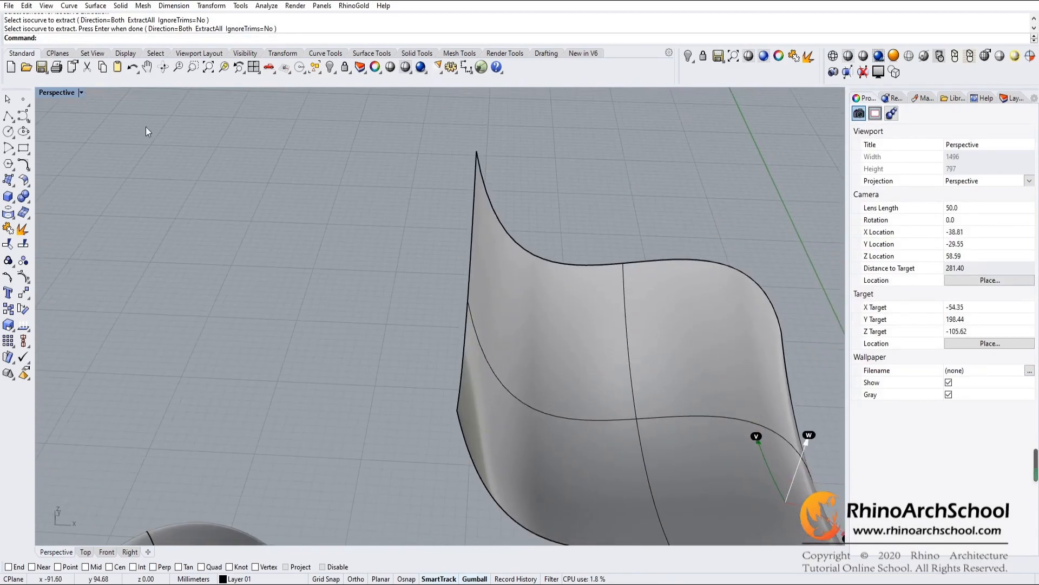
{"action": "double_click", "coordinate": [52, 93]}
{"action": "double_click", "coordinate": [46, 92]}
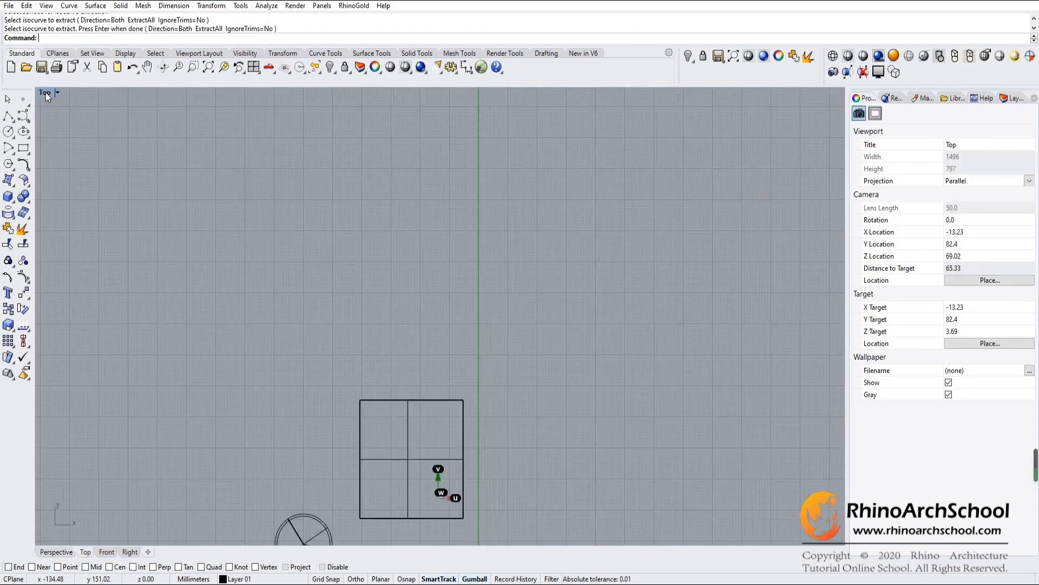
{"action": "right_click_drag", "start_coordinate": [371, 308], "coordinate": [320, 254]}
{"action": "middle_click", "coordinate": [317, 244]}
{"action": "left_click", "coordinate": [348, 258]}
Examine the square, star, triangle and circle surface examples and the arrows linking them.
{"action": "scroll", "coordinate": [400, 292], "scroll_direction": "up", "scroll_amount": 3}
{"action": "scroll", "coordinate": [398, 296], "scroll_direction": "down", "scroll_amount": 3}
{"action": "scroll", "coordinate": [399, 296], "scroll_direction": "down", "scroll_amount": 2}
{"action": "scroll", "coordinate": [398, 296], "scroll_direction": "up", "scroll_amount": 2}
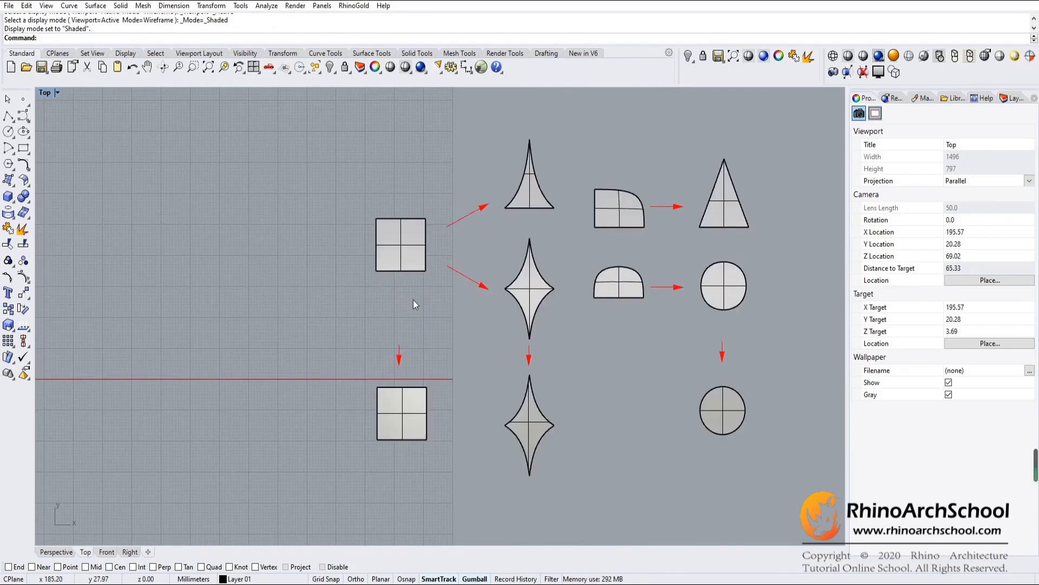
{"action": "right_click_drag", "start_coordinate": [414, 331], "coordinate": [414, 285]}
{"action": "key", "text": "super"}
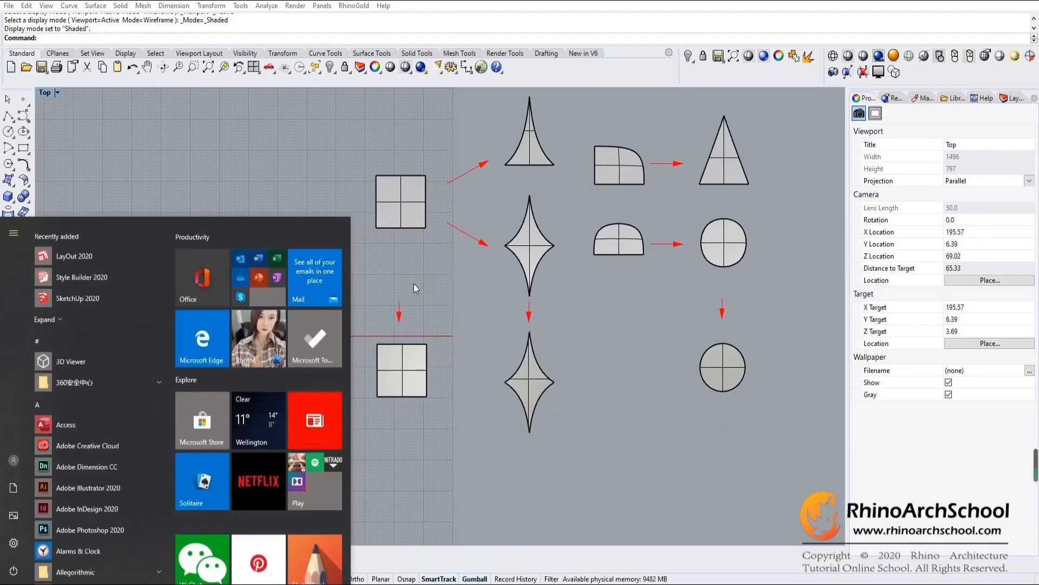
{"action": "right_click", "coordinate": [420, 289]}
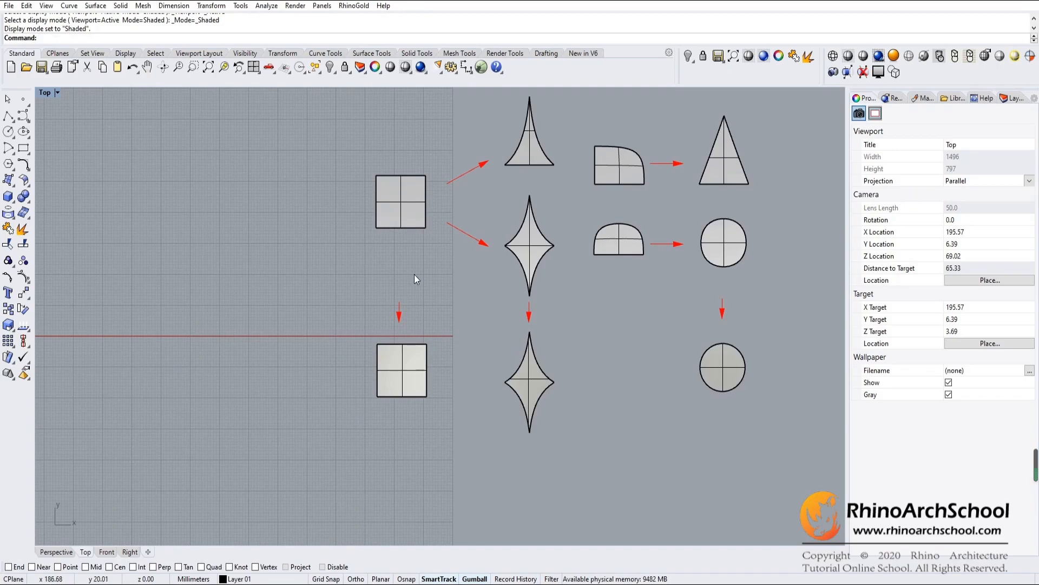
{"action": "right_click_drag", "start_coordinate": [402, 268], "coordinate": [421, 289]}
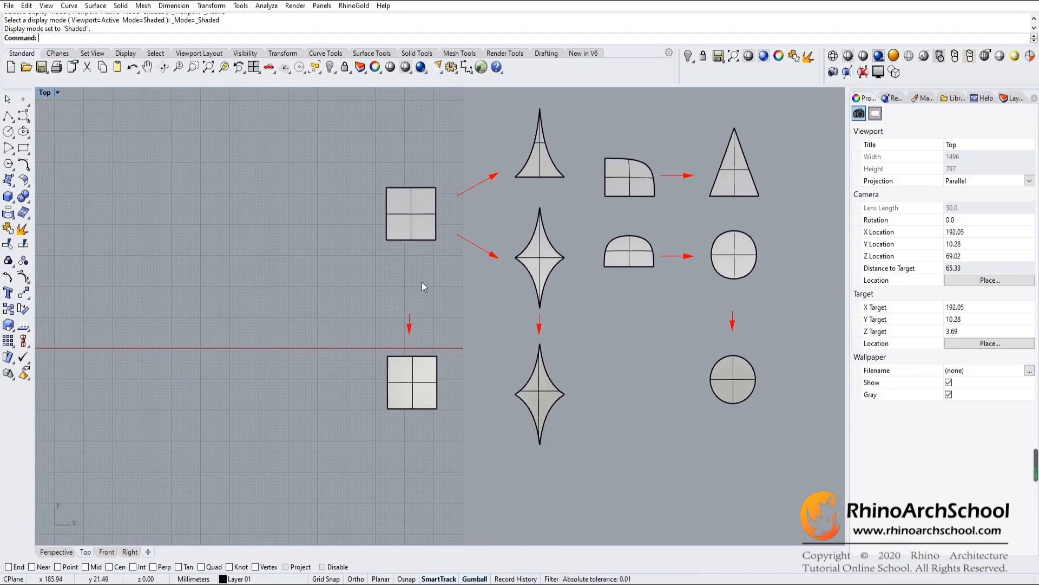
{"action": "scroll", "coordinate": [420, 300], "scroll_direction": "up", "scroll_amount": 3}
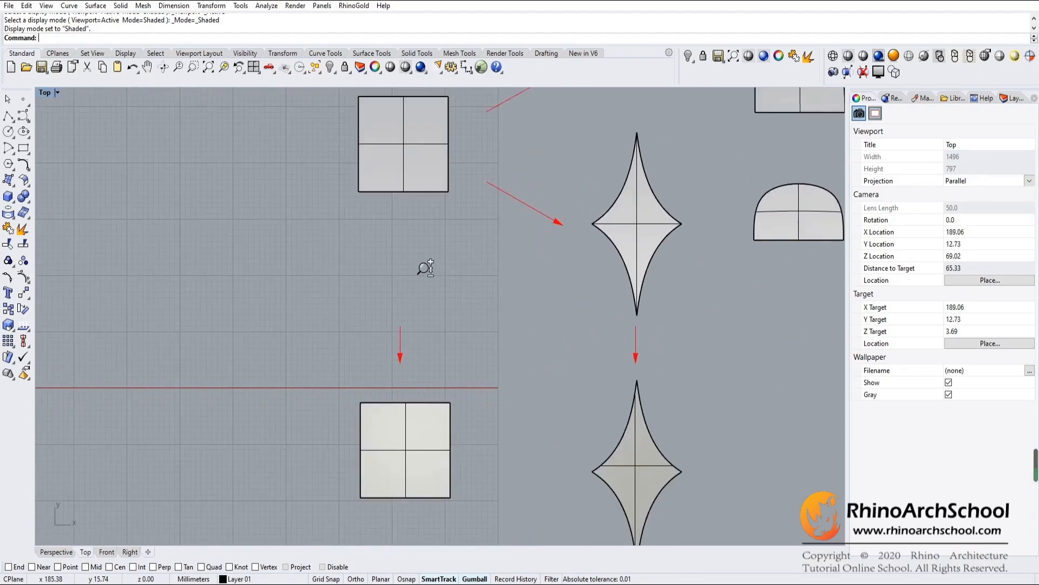
{"action": "right_click_drag", "start_coordinate": [452, 299], "coordinate": [463, 320]}
Select the upper and lower square surfaces in turn to compare them, then clear the selection.
{"action": "left_click", "coordinate": [418, 192]}
{"action": "left_click", "coordinate": [434, 447]}
{"action": "left_click", "coordinate": [425, 324]}
{"action": "left_click", "coordinate": [435, 147]}
{"action": "left_click", "coordinate": [423, 239]}
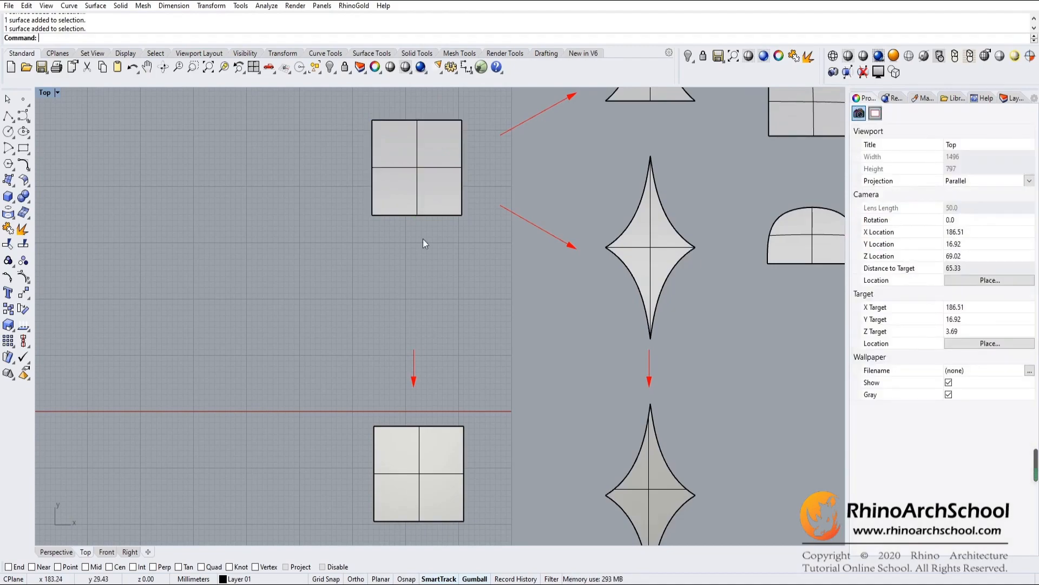
Turn on the control points of the upper square surface and of the trimmed square below it.
{"action": "left_click", "coordinate": [427, 147]}
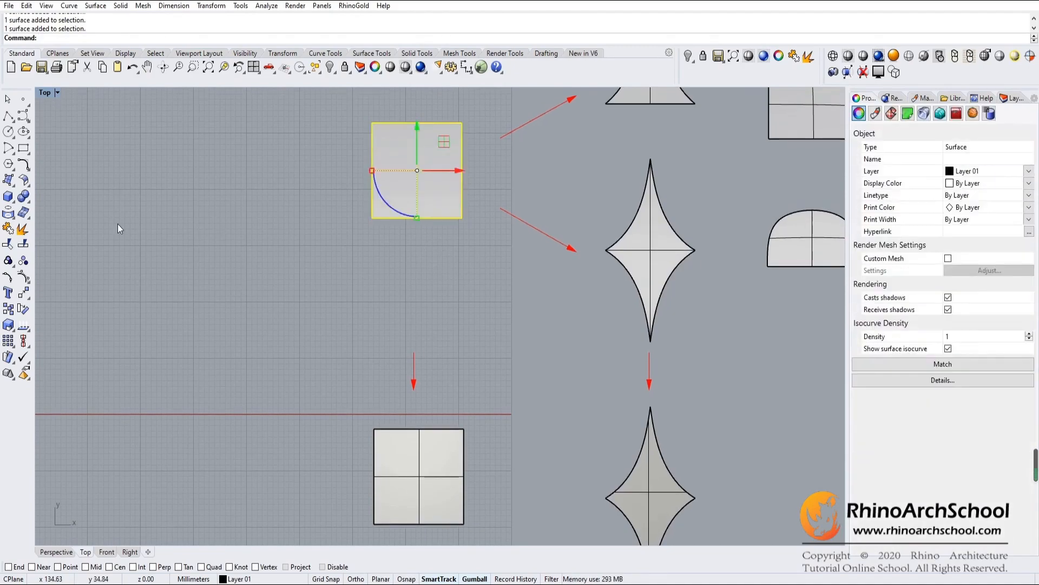
{"action": "left_click", "coordinate": [23, 278]}
{"action": "right_click_drag", "start_coordinate": [395, 377], "coordinate": [391, 353]}
{"action": "left_click", "coordinate": [404, 427]}
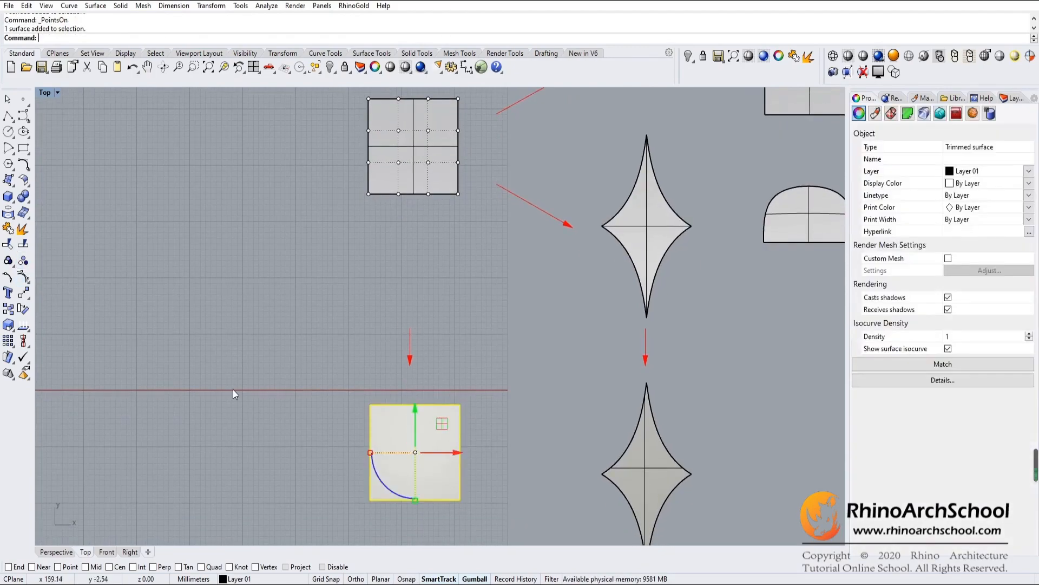
{"action": "left_click", "coordinate": [24, 277]}
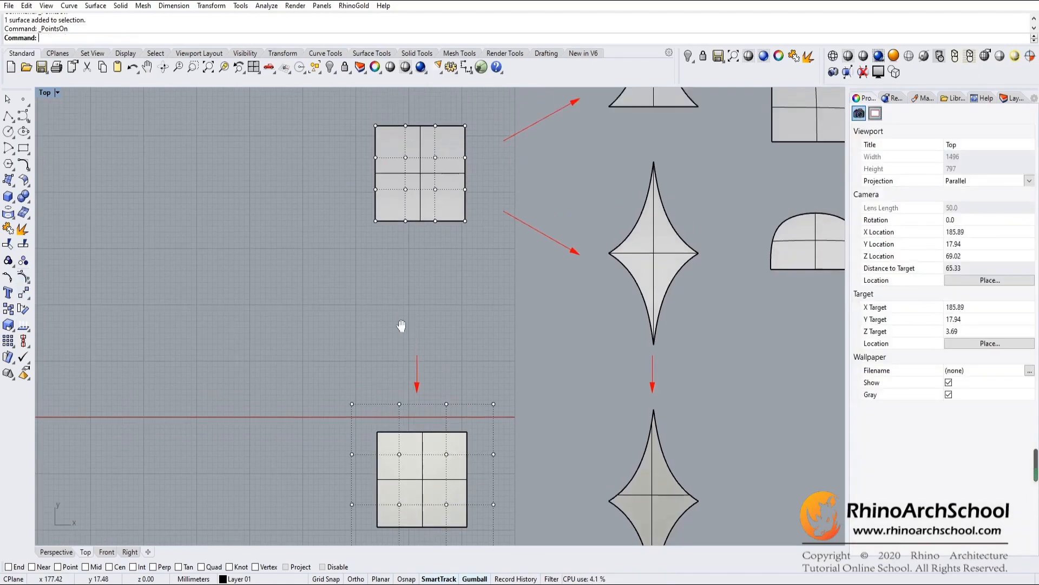
{"action": "right_click_drag", "start_coordinate": [407, 320], "coordinate": [432, 266]}
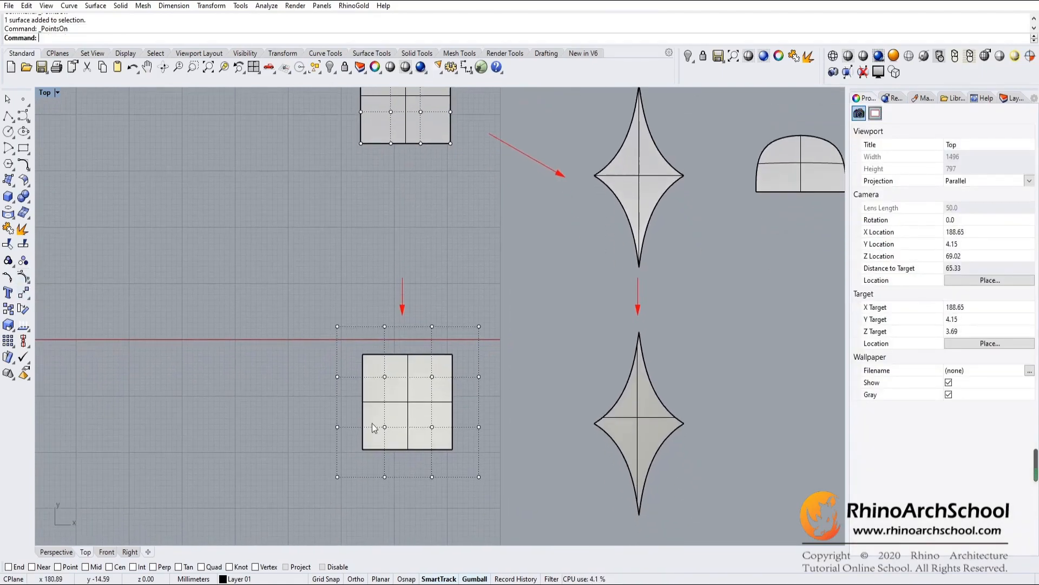
Draw a rectangle beside the upper square surface and create a planar surface from it, then delete the rectangle curve.
{"action": "right_click_drag", "start_coordinate": [330, 358], "coordinate": [335, 331]}
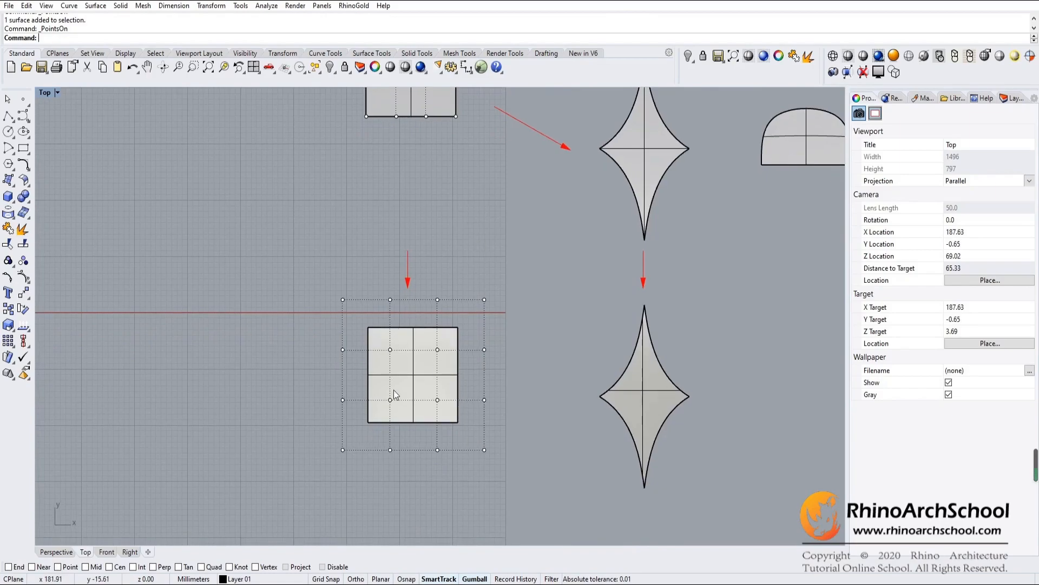
{"action": "right_click_drag", "start_coordinate": [430, 358], "coordinate": [425, 353]}
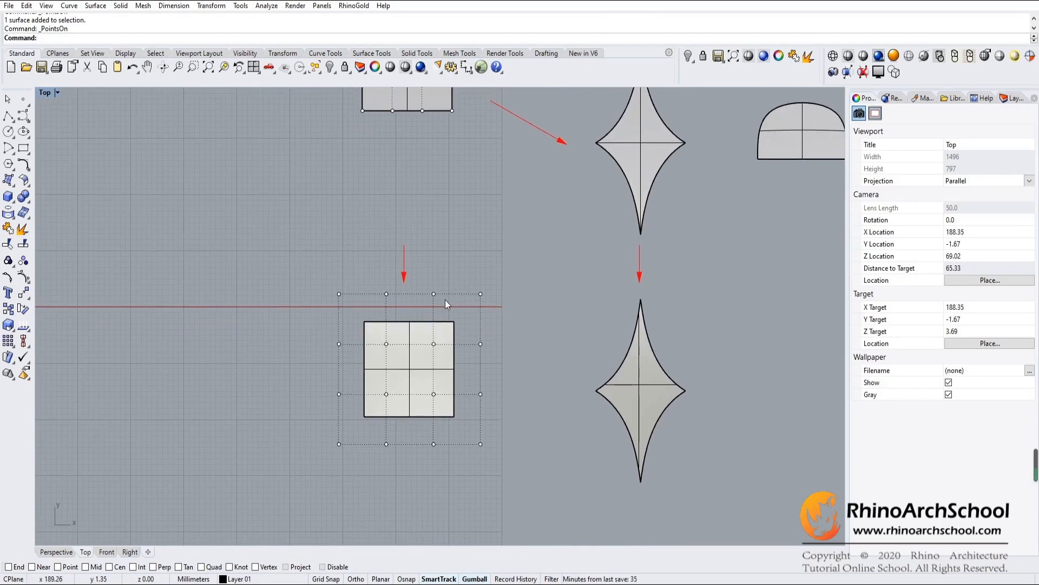
{"action": "right_click_drag", "start_coordinate": [447, 258], "coordinate": [476, 294]}
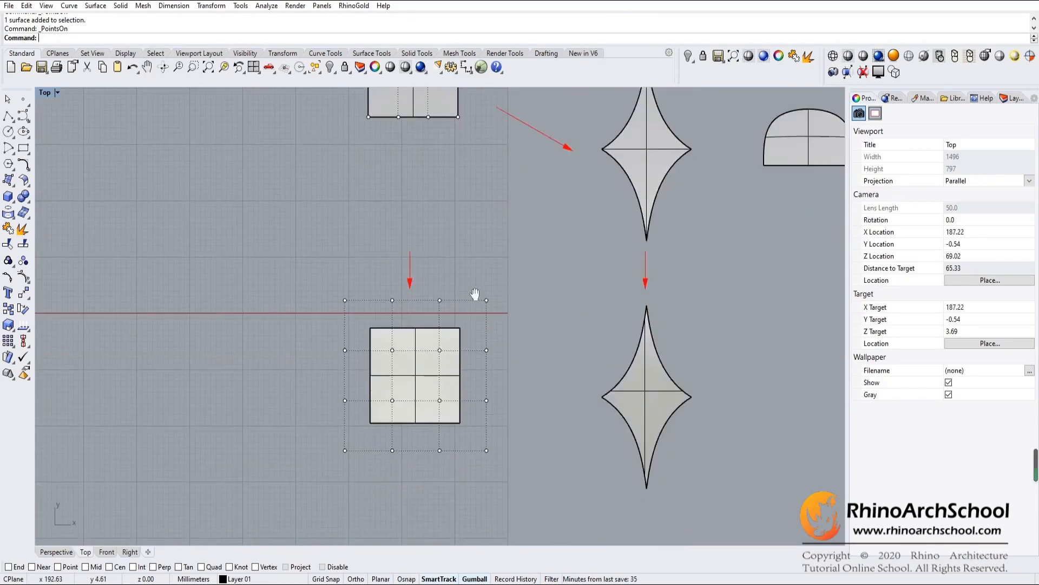
{"action": "right_click_drag", "start_coordinate": [413, 266], "coordinate": [447, 310]}
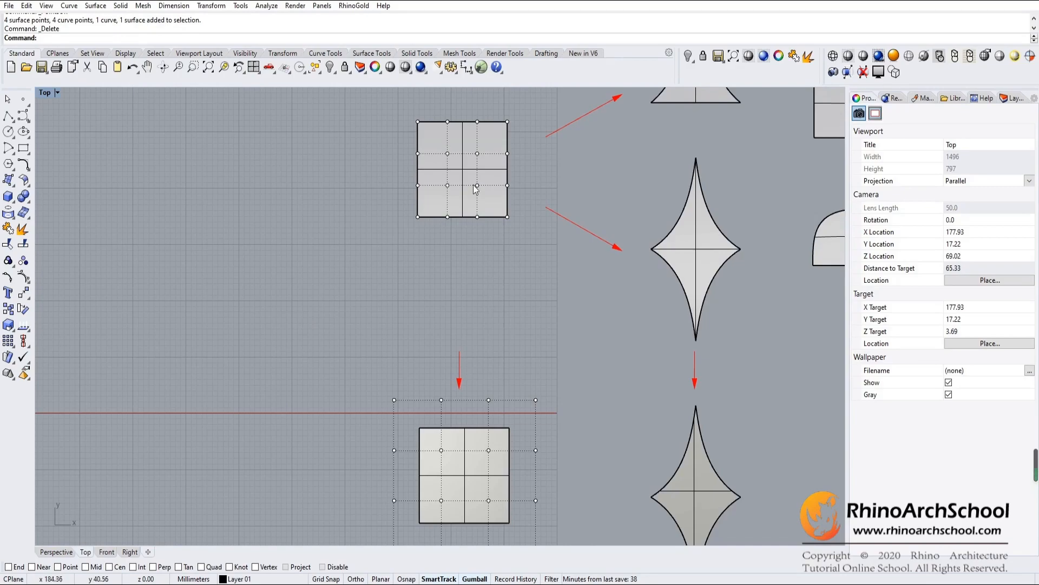
{"action": "left_click", "coordinate": [24, 147]}
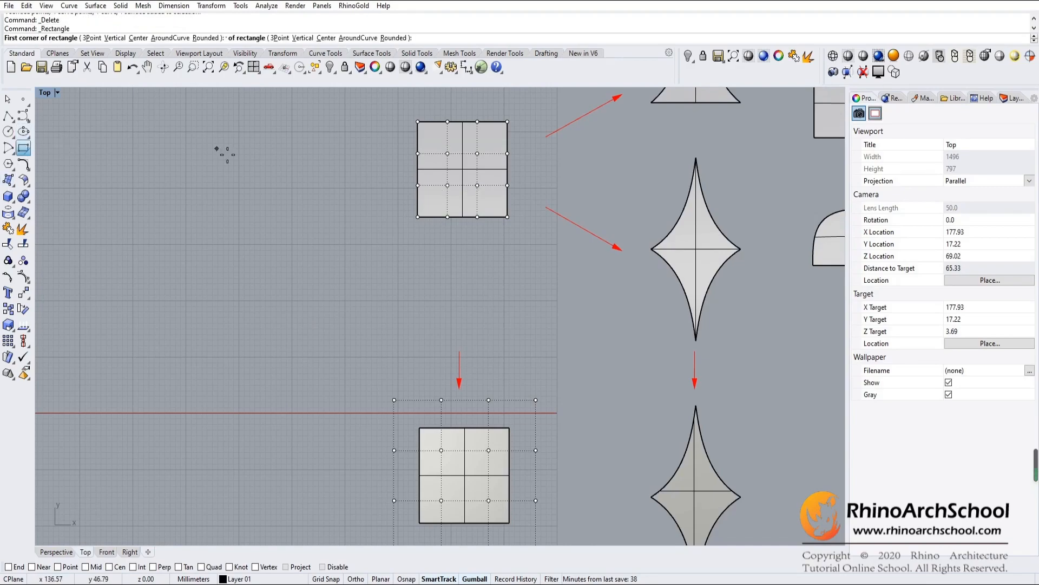
{"action": "left_click", "coordinate": [202, 140]}
{"action": "left_click", "coordinate": [313, 247]}
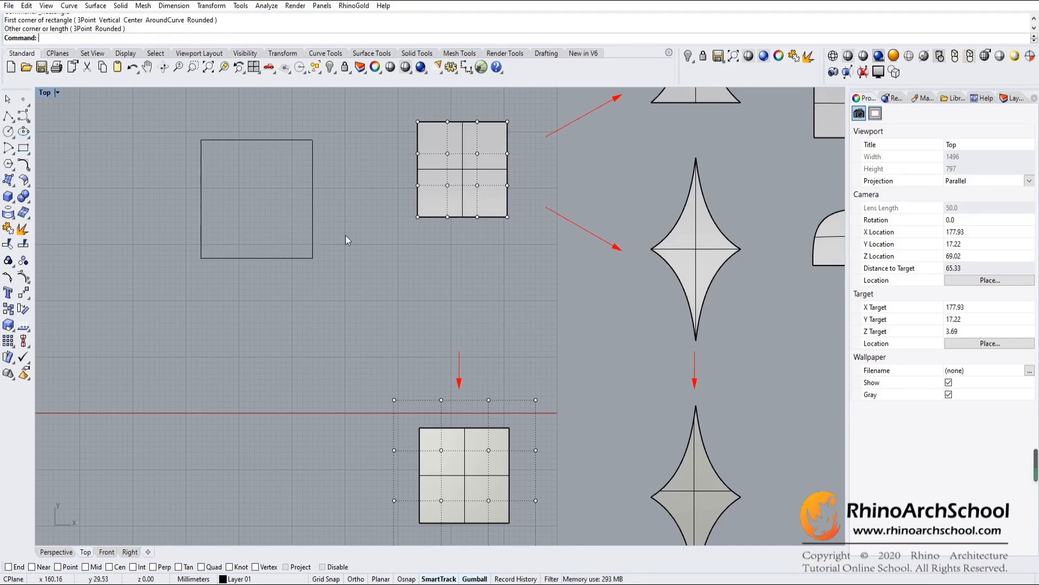
{"action": "left_click_drag", "start_coordinate": [333, 129], "coordinate": [174, 291]}
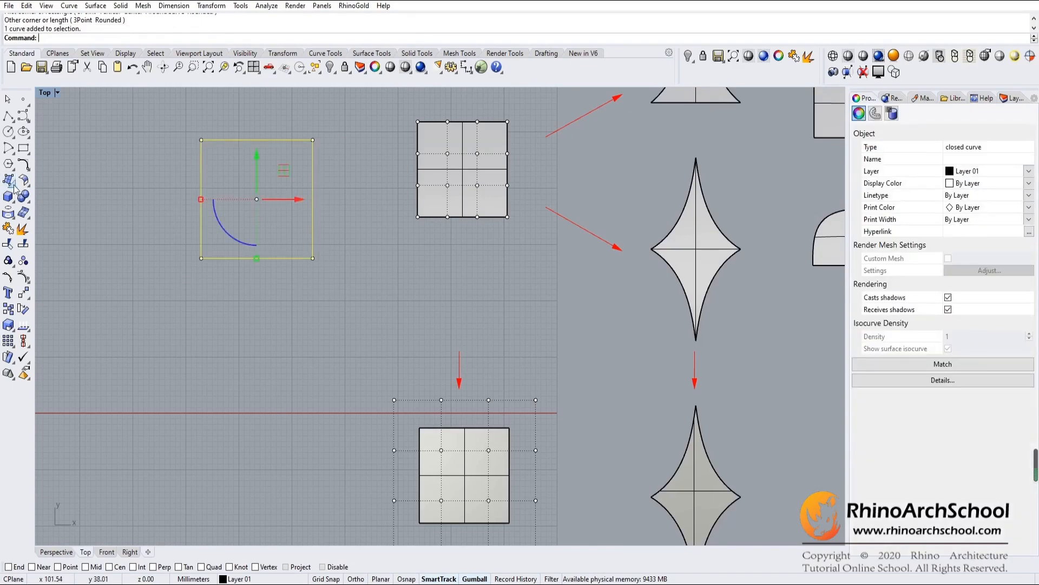
{"action": "left_click", "coordinate": [28, 200]}
{"action": "left_click", "coordinate": [47, 191]}
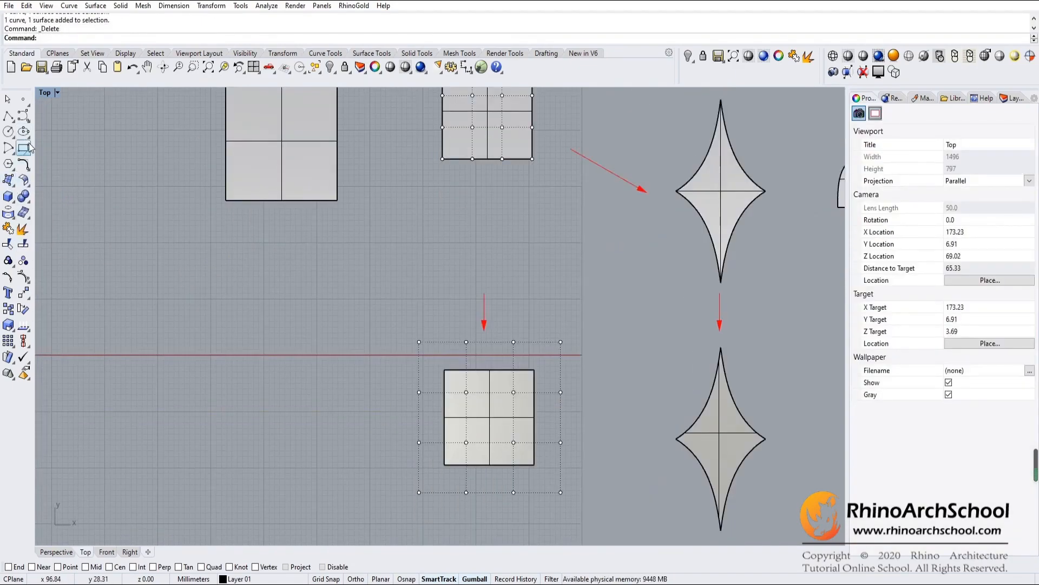
Draw a larger rectangle beside the lower trimmed square and create a planar surface from it.
{"action": "left_click", "coordinate": [23, 147]}
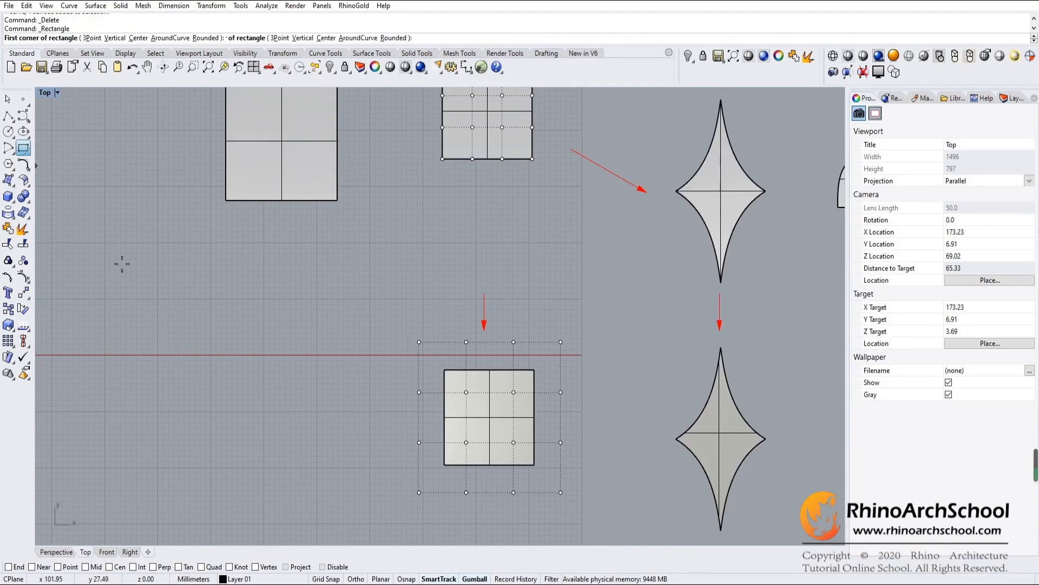
{"action": "left_click", "coordinate": [155, 276]}
{"action": "left_click", "coordinate": [351, 453]}
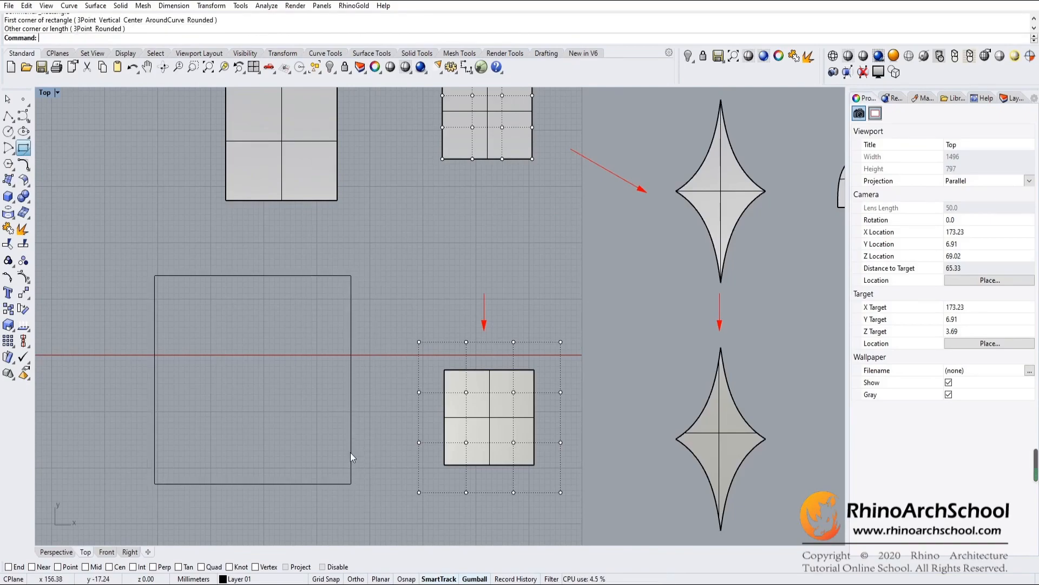
{"action": "left_click_drag", "start_coordinate": [375, 287], "coordinate": [114, 503]}
{"action": "left_click", "coordinate": [8, 180]}
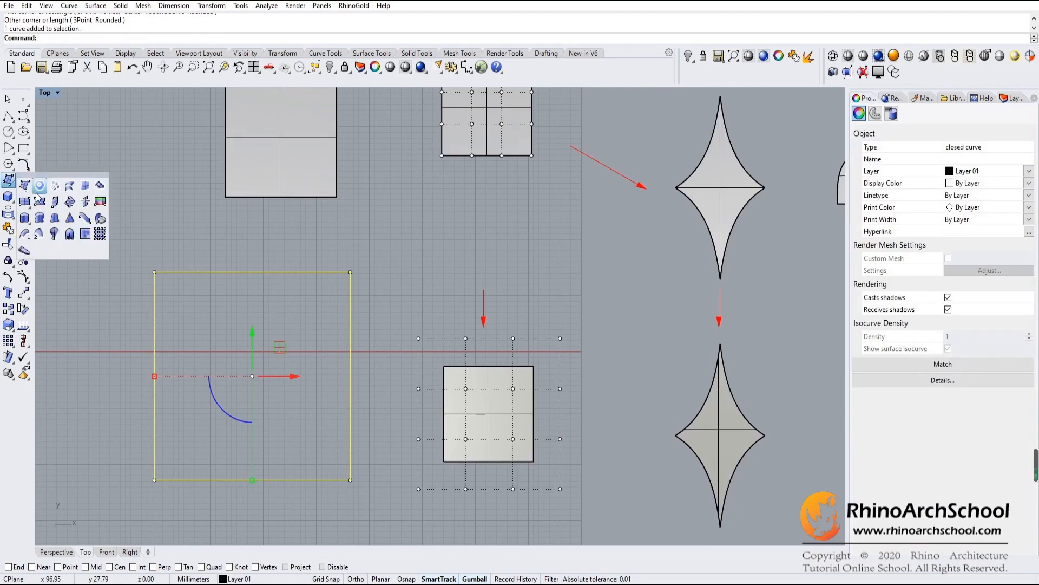
{"action": "left_click", "coordinate": [39, 187]}
{"action": "left_click", "coordinate": [302, 294]}
Scale the large rectangle's curve down to about half size, centred inside its planar surface.
{"action": "left_click", "coordinate": [379, 250]}
{"action": "left_click_drag", "start_coordinate": [379, 251], "coordinate": [130, 509]}
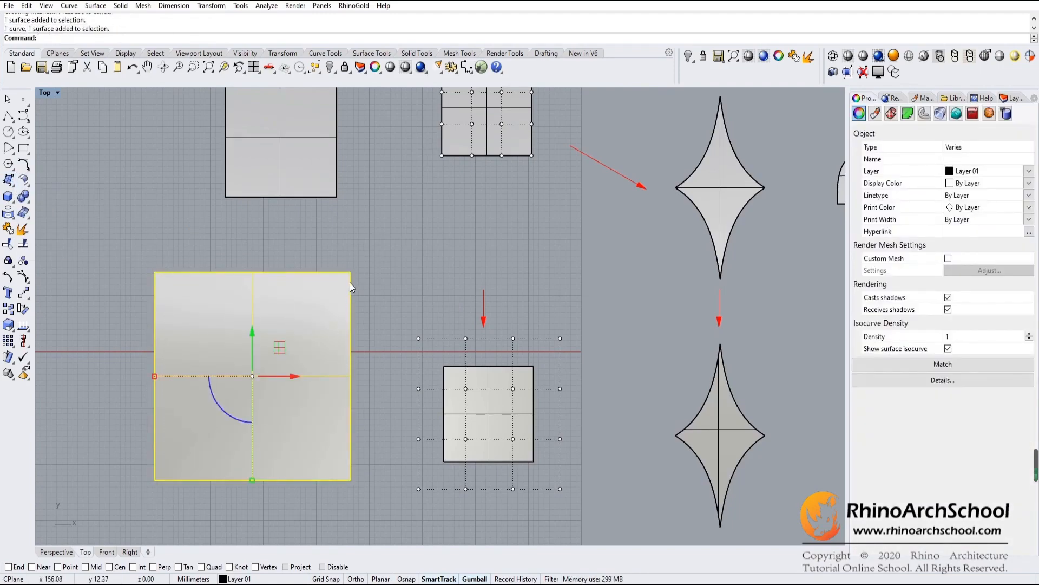
{"action": "key", "text": "ctrl+z"}
{"action": "left_click_drag", "start_coordinate": [157, 374], "coordinate": [205, 379]}
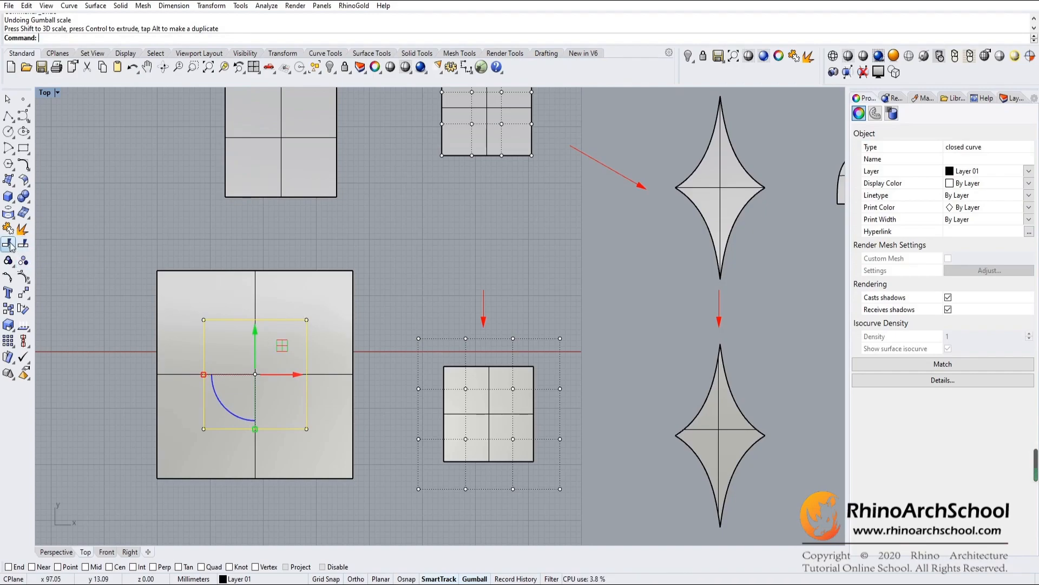
Trim away the part of the planar surface that lies outside the smaller rectangle, keeping the inner part.
{"action": "left_click", "coordinate": [23, 260]}
{"action": "left_click", "coordinate": [180, 306]}
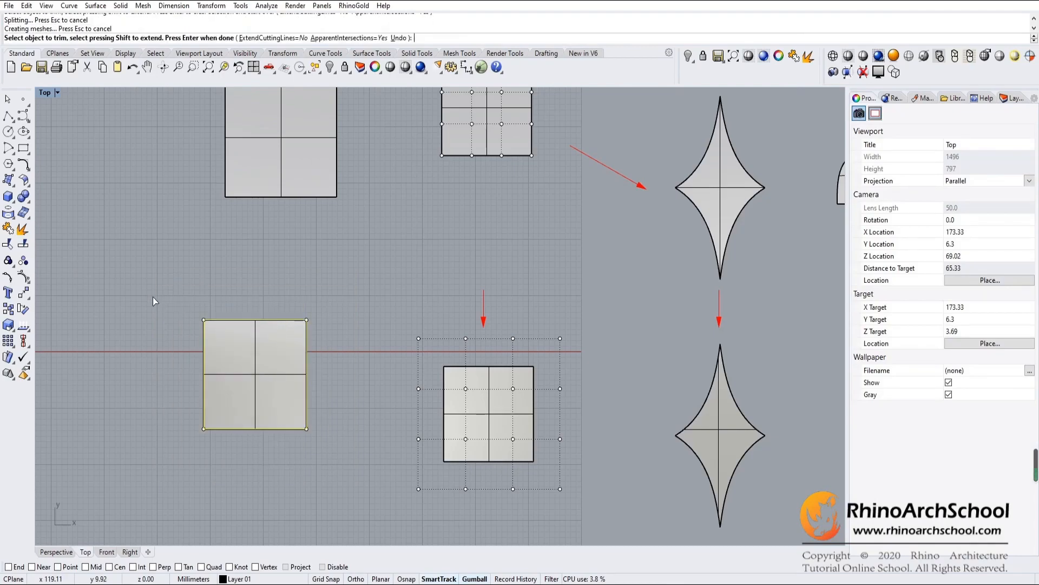
{"action": "left_click", "coordinate": [297, 354]}
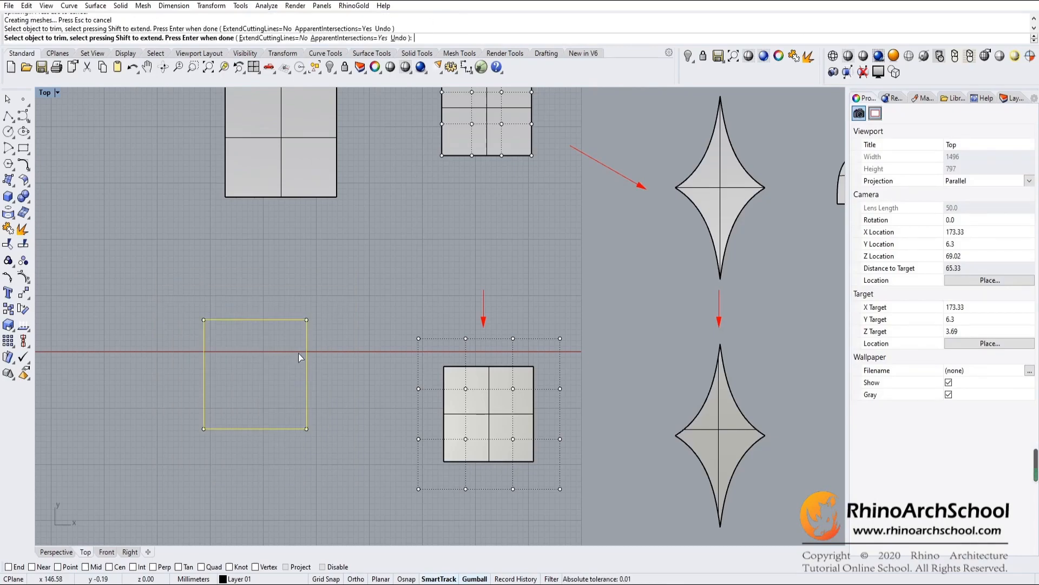
{"action": "key", "text": "ctrl+z"}
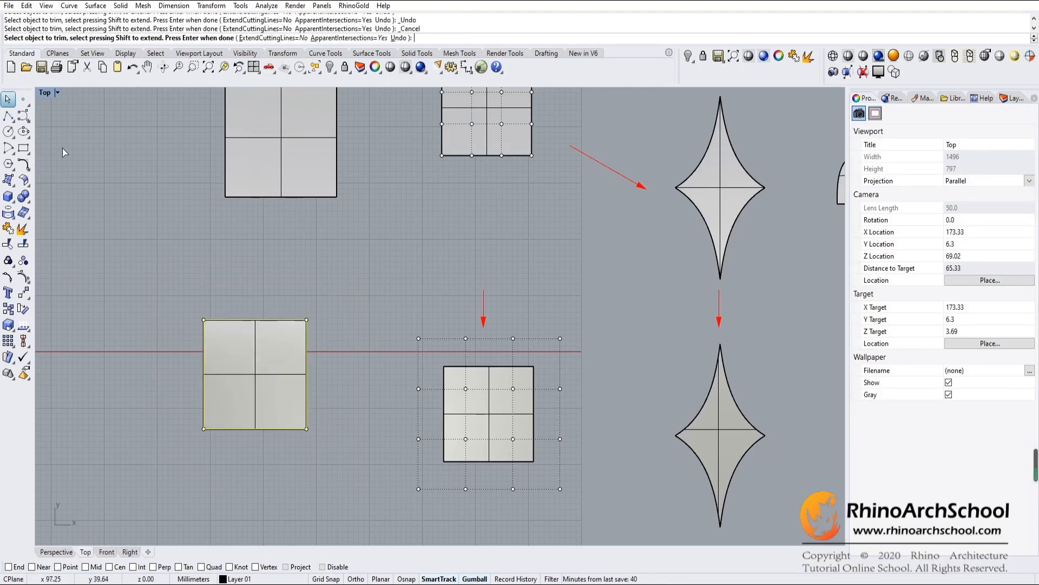
{"action": "key", "text": "Escape"}
Move the trimmed surface slightly off its cutting rectangle and delete the rectangle curve.
{"action": "left_click_drag", "start_coordinate": [280, 343], "coordinate": [302, 347]}
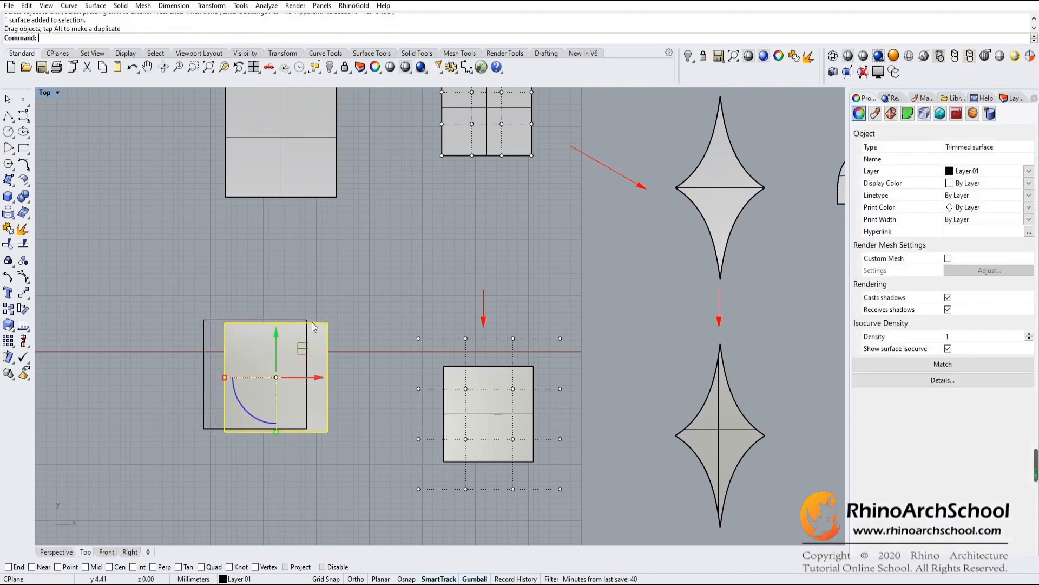
{"action": "left_click", "coordinate": [204, 331]}
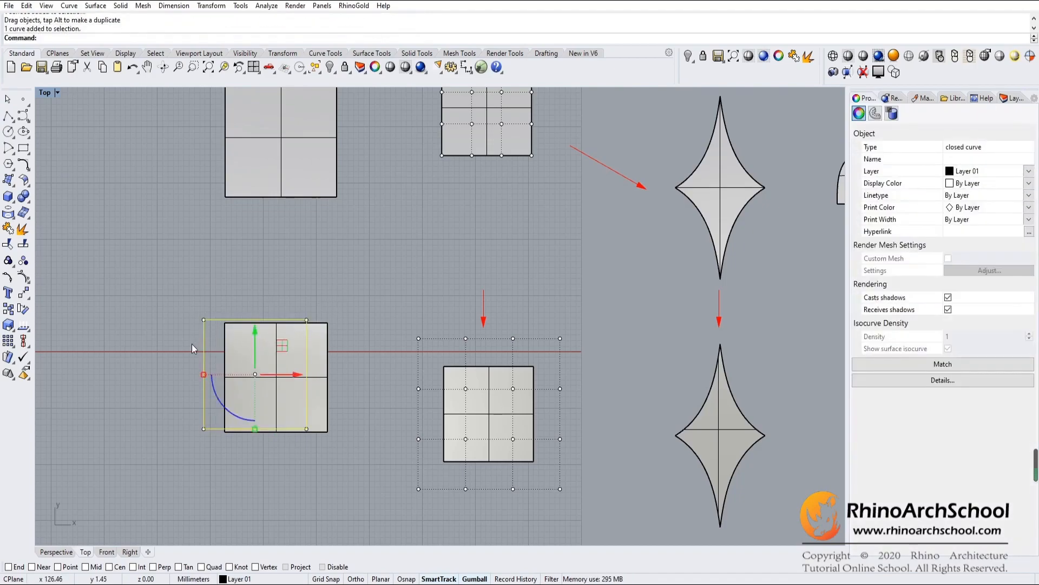
{"action": "key", "text": "Delete"}
Turn on the control points of the newly trimmed surface and compare their extent with its trimmed edges.
{"action": "left_click", "coordinate": [299, 359]}
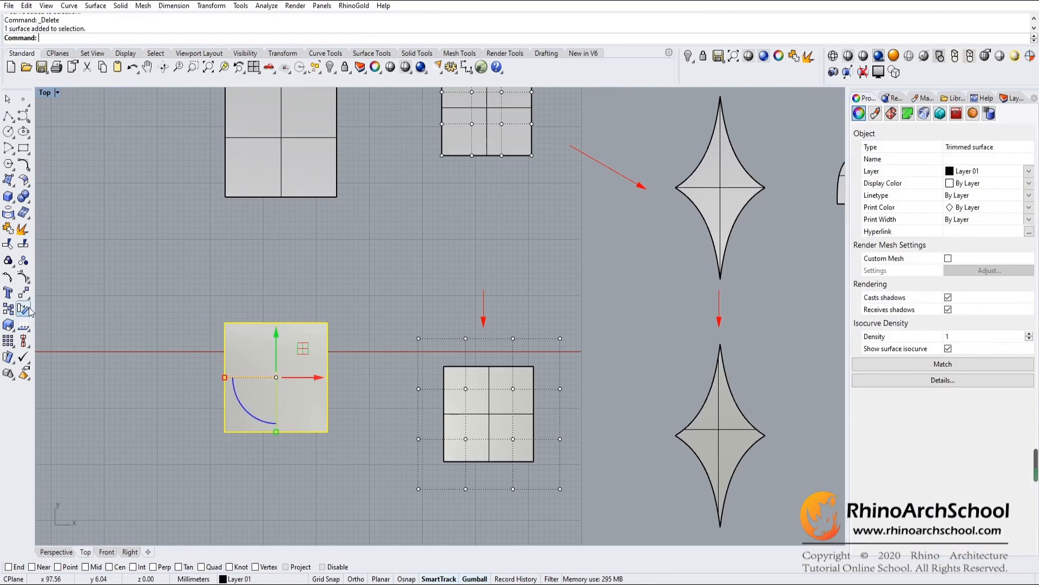
{"action": "left_click", "coordinate": [24, 278]}
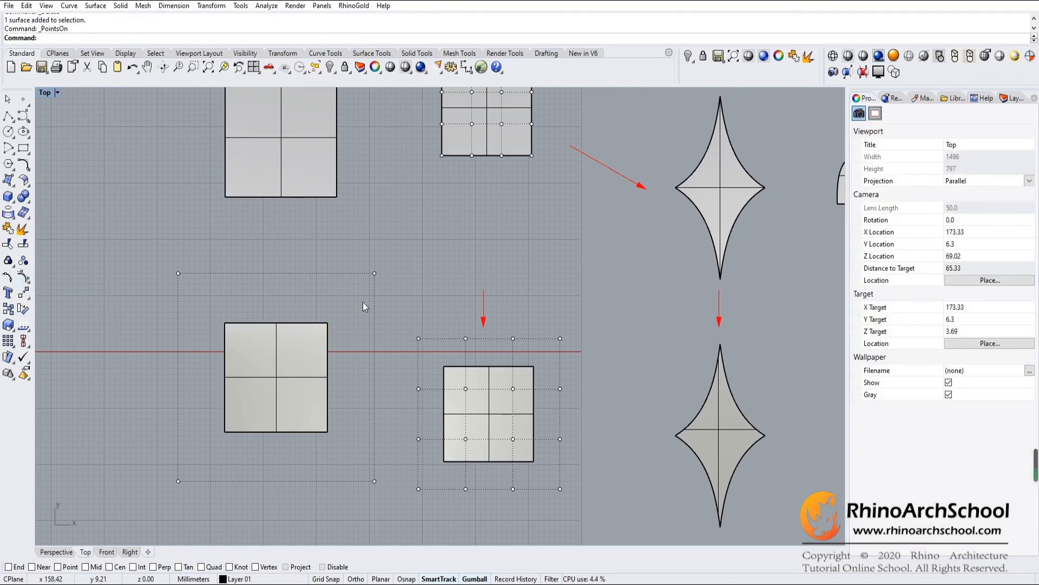
{"action": "right_click_drag", "start_coordinate": [409, 280], "coordinate": [414, 274]}
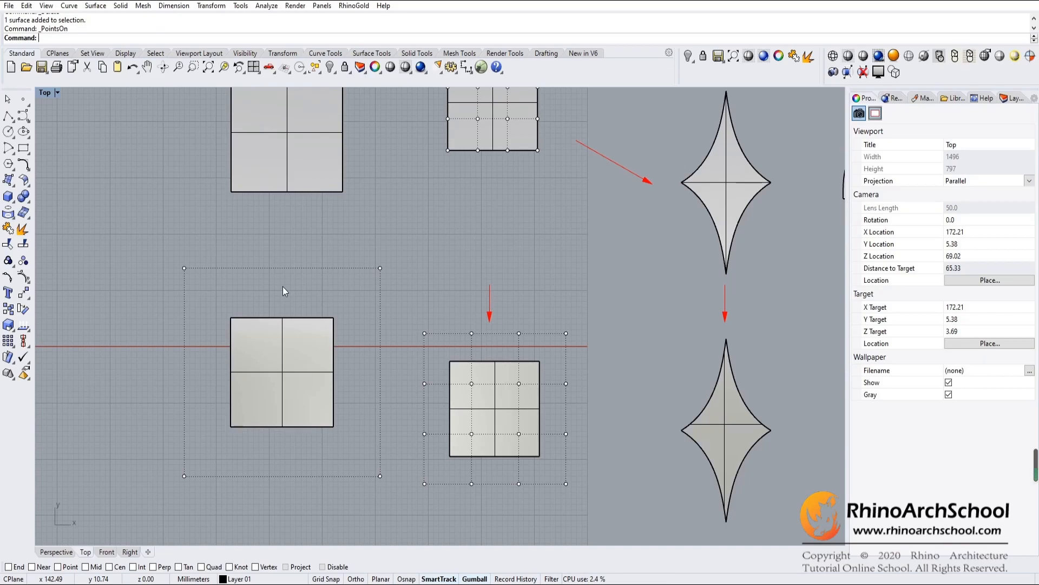
{"action": "right_click_drag", "start_coordinate": [336, 280], "coordinate": [353, 297]}
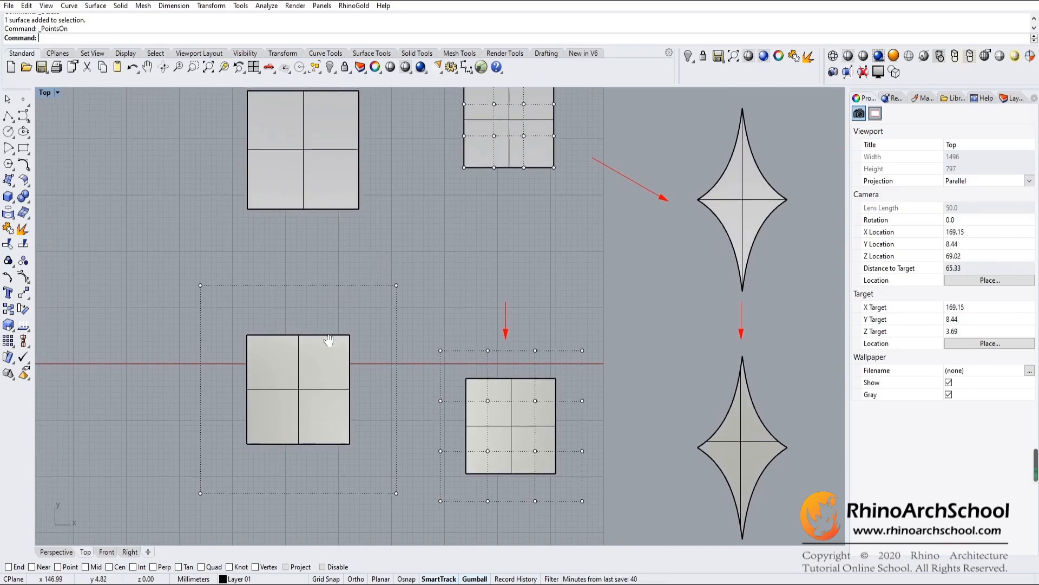
{"action": "right_click_drag", "start_coordinate": [328, 337], "coordinate": [323, 317]}
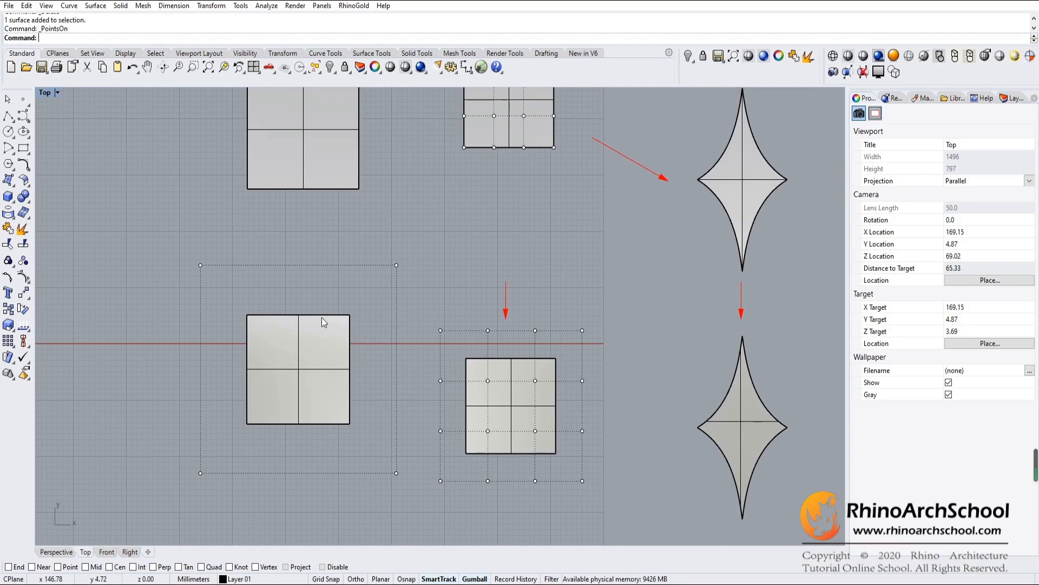
{"action": "right_click_drag", "start_coordinate": [339, 304], "coordinate": [343, 297]}
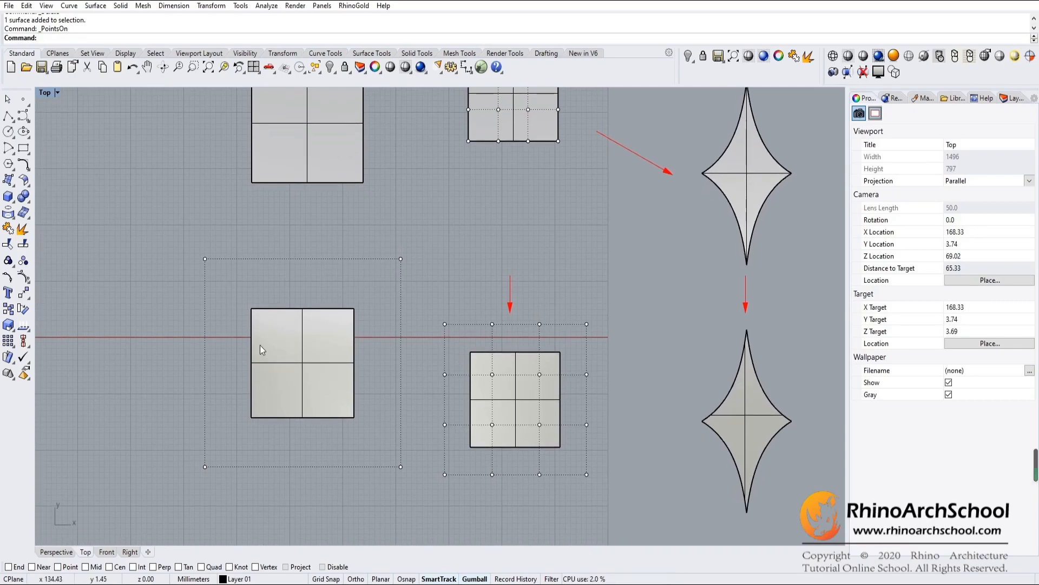
{"action": "right_click_drag", "start_coordinate": [368, 309], "coordinate": [375, 334]}
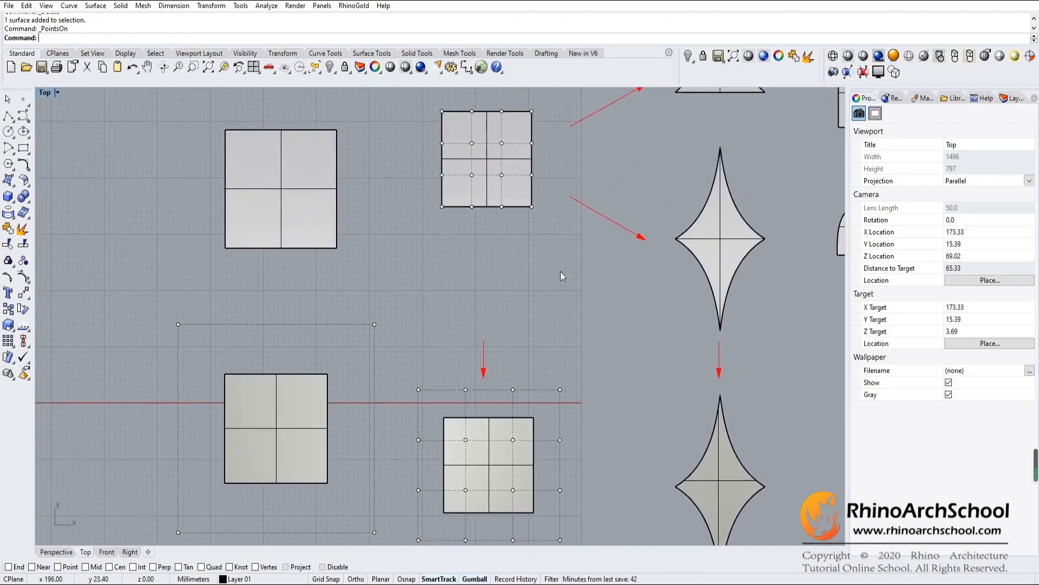
Turn on the control points of the upper and lower four-pointed star surfaces.
{"action": "right_click_drag", "start_coordinate": [560, 271], "coordinate": [448, 290]}
{"action": "right_click_drag", "start_coordinate": [610, 226], "coordinate": [574, 144]}
{"action": "left_click", "coordinate": [529, 196]}
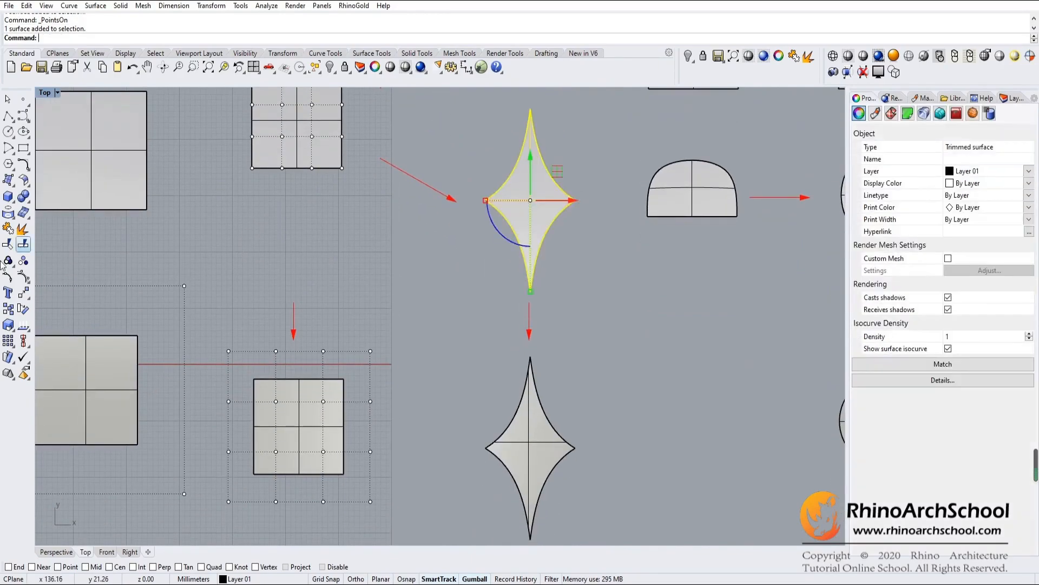
{"action": "left_click", "coordinate": [24, 277]}
{"action": "right_click_drag", "start_coordinate": [567, 347], "coordinate": [556, 299]}
{"action": "left_click", "coordinate": [527, 378]}
{"action": "left_click", "coordinate": [23, 277]}
Turn on the control points of the concave triangle surface above the stars.
{"action": "right_click_drag", "start_coordinate": [611, 303], "coordinate": [576, 469]}
{"action": "scroll", "coordinate": [593, 373], "scroll_direction": "down", "scroll_amount": 6}
{"action": "scroll", "coordinate": [591, 373], "scroll_direction": "up", "scroll_amount": 6}
{"action": "left_click", "coordinate": [500, 132]}
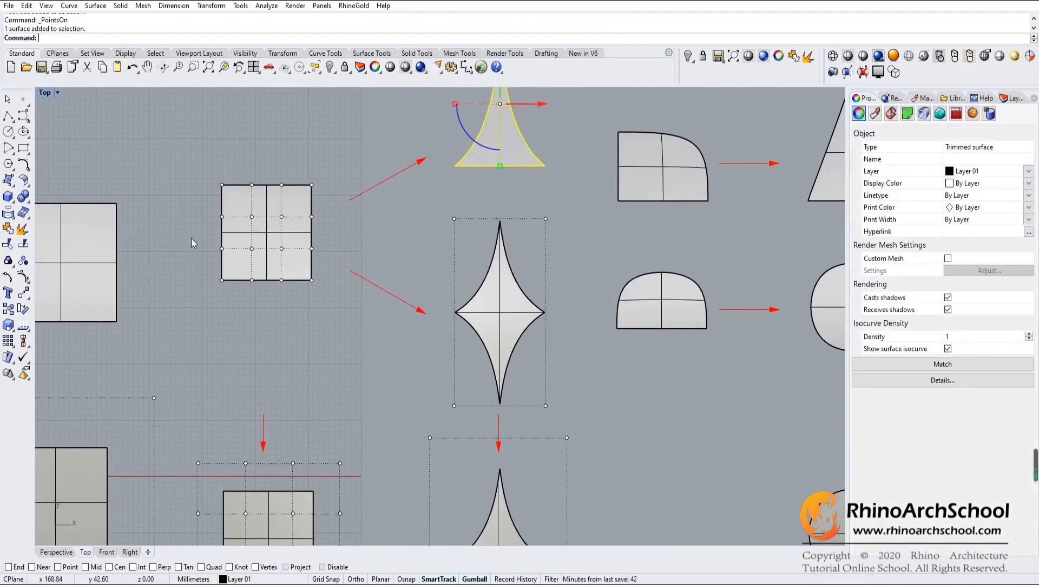
{"action": "left_click", "coordinate": [23, 277]}
Compare the control point frames of the concave triangle, the two stars and the square surfaces with their outlines.
{"action": "right_click_drag", "start_coordinate": [556, 215], "coordinate": [539, 181]}
{"action": "right_click_drag", "start_coordinate": [552, 329], "coordinate": [543, 239]}
{"action": "right_click_drag", "start_coordinate": [568, 302], "coordinate": [567, 219]}
{"action": "right_click_drag", "start_coordinate": [555, 146], "coordinate": [565, 339]}
{"action": "mouse_move", "coordinate": [566, 240]}
{"action": "right_mouse_down"}
{"action": "mouse_move", "coordinate": [580, 348]}
{"action": "mouse_move", "coordinate": [560, 213]}
{"action": "right_mouse_up"}
{"action": "mouse_move", "coordinate": [578, 352]}
{"action": "right_mouse_down"}
{"action": "mouse_move", "coordinate": [566, 245]}
{"action": "mouse_move", "coordinate": [578, 162]}
{"action": "right_mouse_up"}
{"action": "right_click_drag", "start_coordinate": [598, 378], "coordinate": [588, 281]}
{"action": "mouse_move", "coordinate": [578, 225]}
{"action": "right_mouse_down"}
{"action": "mouse_move", "coordinate": [582, 412]}
{"action": "mouse_move", "coordinate": [570, 307]}
{"action": "mouse_move", "coordinate": [587, 345]}
{"action": "mouse_move", "coordinate": [561, 300]}
{"action": "mouse_move", "coordinate": [562, 239]}
{"action": "right_mouse_up"}
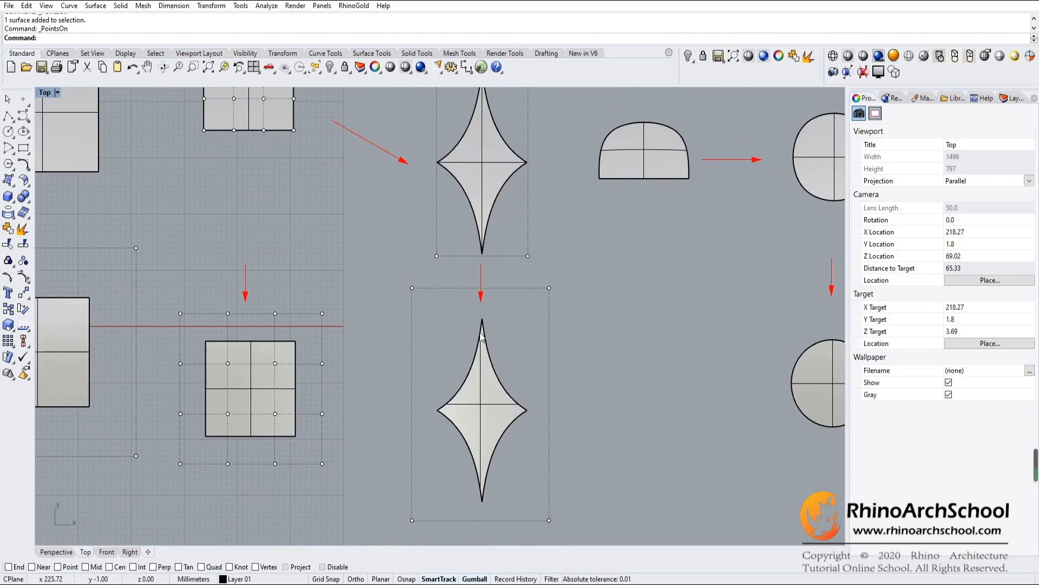
{"action": "right_click_drag", "start_coordinate": [577, 243], "coordinate": [583, 358]}
{"action": "mouse_move", "coordinate": [571, 274]}
{"action": "right_mouse_down"}
{"action": "mouse_move", "coordinate": [579, 365]}
{"action": "mouse_move", "coordinate": [572, 198]}
{"action": "mouse_move", "coordinate": [584, 437]}
{"action": "right_mouse_up"}
{"action": "right_click_drag", "start_coordinate": [583, 300], "coordinate": [587, 371]}
{"action": "right_click_drag", "start_coordinate": [593, 416], "coordinate": [591, 343]}
{"action": "right_click_drag", "start_coordinate": [577, 260], "coordinate": [588, 354]}
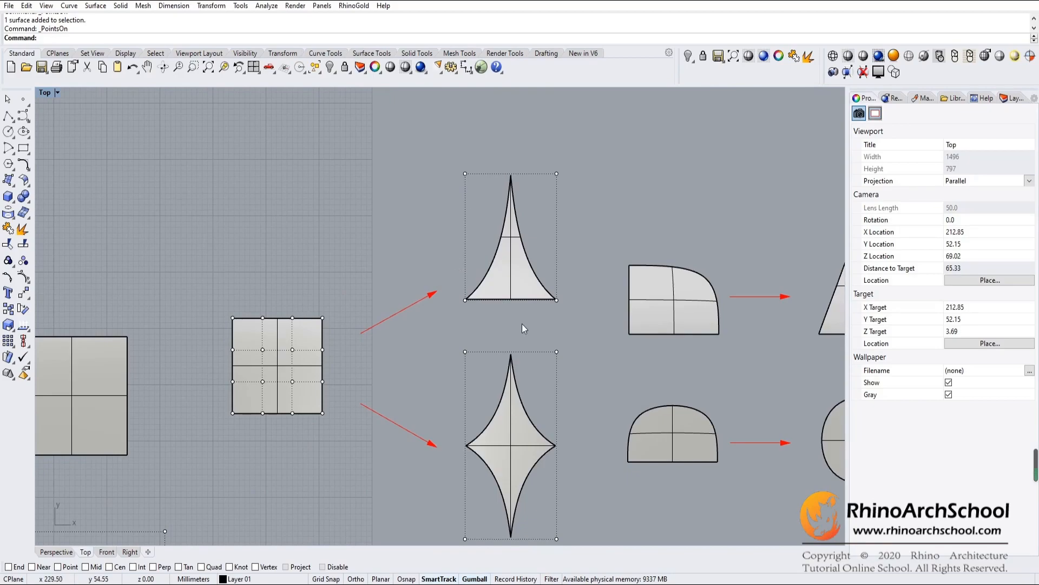
{"action": "right_click_drag", "start_coordinate": [599, 436], "coordinate": [563, 245]}
{"action": "right_click_drag", "start_coordinate": [527, 288], "coordinate": [511, 172]}
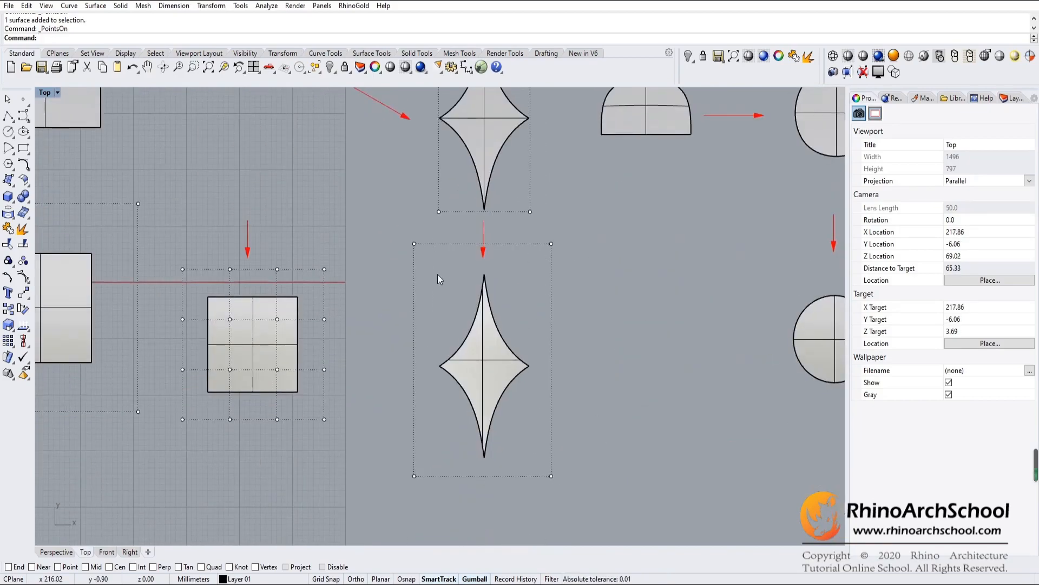
{"action": "mouse_move", "coordinate": [558, 232]}
{"action": "right_mouse_down"}
{"action": "mouse_move", "coordinate": [564, 302]}
{"action": "mouse_move", "coordinate": [560, 247]}
{"action": "right_mouse_up"}
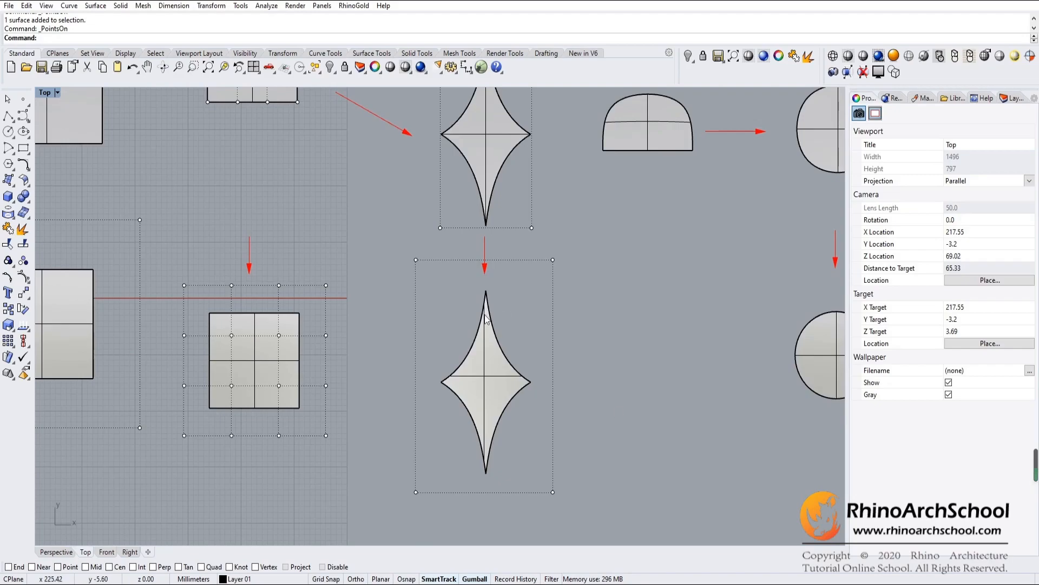
{"action": "right_click_drag", "start_coordinate": [570, 232], "coordinate": [582, 407]}
{"action": "right_click_drag", "start_coordinate": [592, 299], "coordinate": [570, 253]}
{"action": "right_click_drag", "start_coordinate": [583, 381], "coordinate": [570, 280]}
{"action": "right_click_drag", "start_coordinate": [596, 363], "coordinate": [585, 417]}
{"action": "right_click_drag", "start_coordinate": [568, 320], "coordinate": [570, 357]}
{"action": "right_click_drag", "start_coordinate": [568, 324], "coordinate": [566, 292]}
{"action": "right_click_drag", "start_coordinate": [576, 350], "coordinate": [590, 387]}
{"action": "right_click_drag", "start_coordinate": [571, 267], "coordinate": [576, 344]}
{"action": "right_click_drag", "start_coordinate": [569, 296], "coordinate": [585, 349]}
{"action": "right_click_drag", "start_coordinate": [556, 303], "coordinate": [553, 120]}
{"action": "right_click_drag", "start_coordinate": [574, 326], "coordinate": [619, 323]}
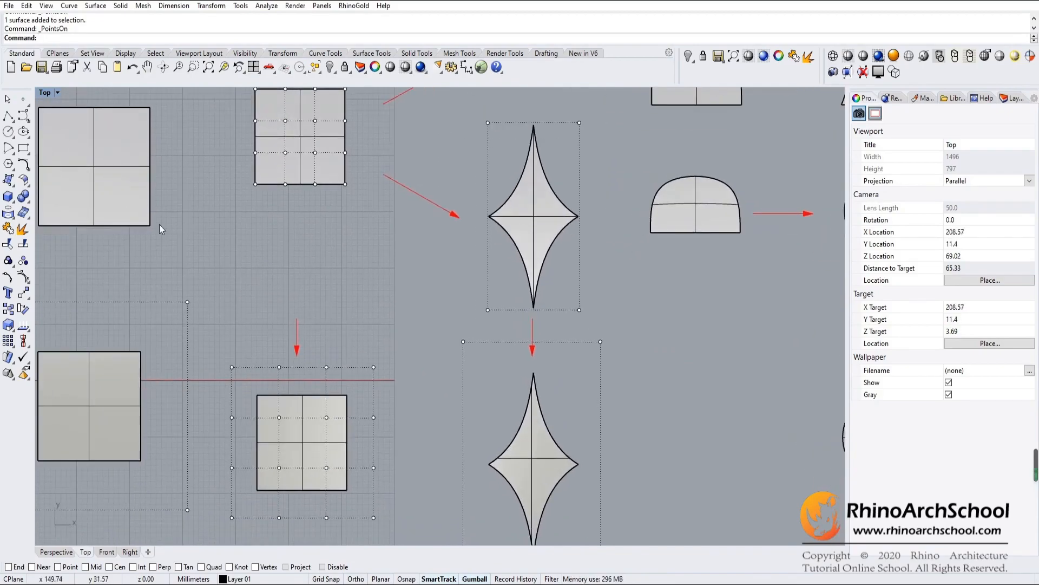
{"action": "right_click_drag", "start_coordinate": [589, 222], "coordinate": [546, 316]}
{"action": "right_click_drag", "start_coordinate": [553, 200], "coordinate": [564, 276]}
{"action": "mouse_move", "coordinate": [588, 334]}
{"action": "right_mouse_down"}
{"action": "mouse_move", "coordinate": [573, 244]}
{"action": "mouse_move", "coordinate": [561, 352]}
{"action": "right_mouse_up"}
{"action": "right_click_drag", "start_coordinate": [558, 283], "coordinate": [566, 374]}
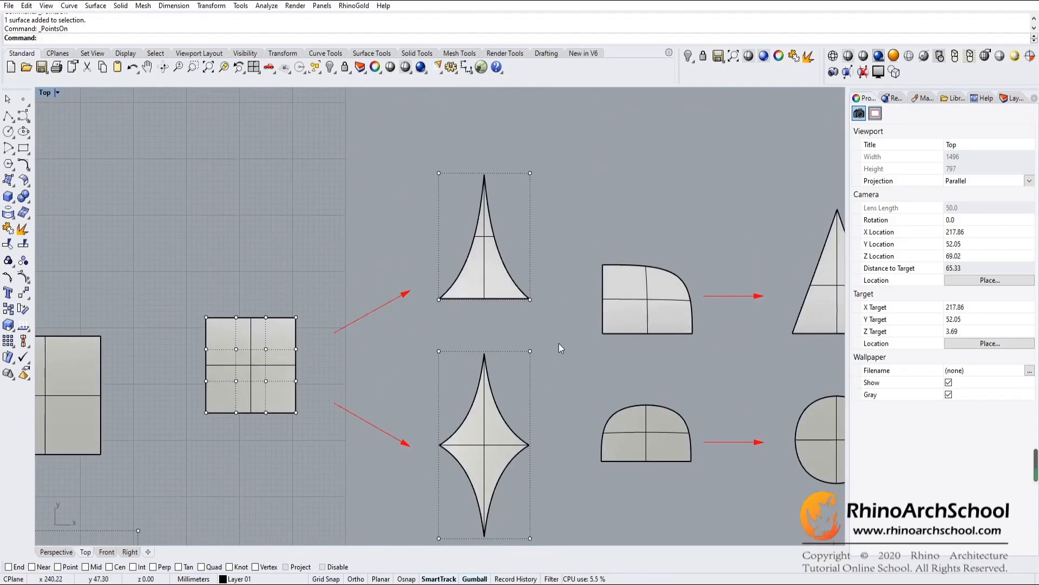
{"action": "right_click_drag", "start_coordinate": [554, 457], "coordinate": [556, 234]}
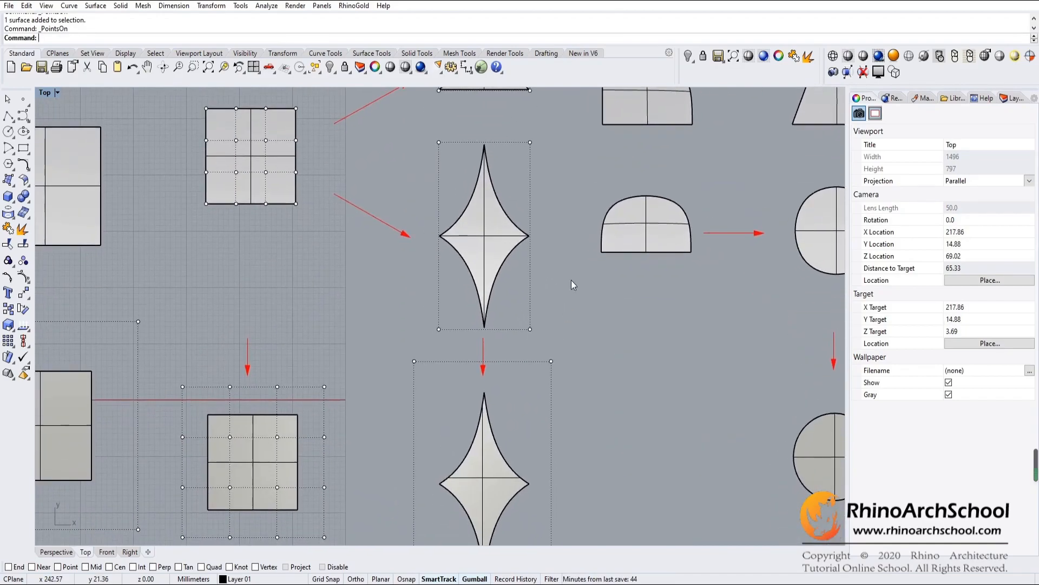
Select the dome-shaped surface and the round surface beside it in turn to compare their surface types.
{"action": "right_click_drag", "start_coordinate": [572, 280], "coordinate": [345, 391]}
{"action": "right_click_drag", "start_coordinate": [618, 333], "coordinate": [444, 390]}
{"action": "left_click", "coordinate": [340, 300]}
{"action": "left_click", "coordinate": [392, 359]}
{"action": "right_click_drag", "start_coordinate": [389, 338], "coordinate": [437, 325]}
{"action": "left_click", "coordinate": [560, 268]}
{"action": "left_click", "coordinate": [380, 288]}
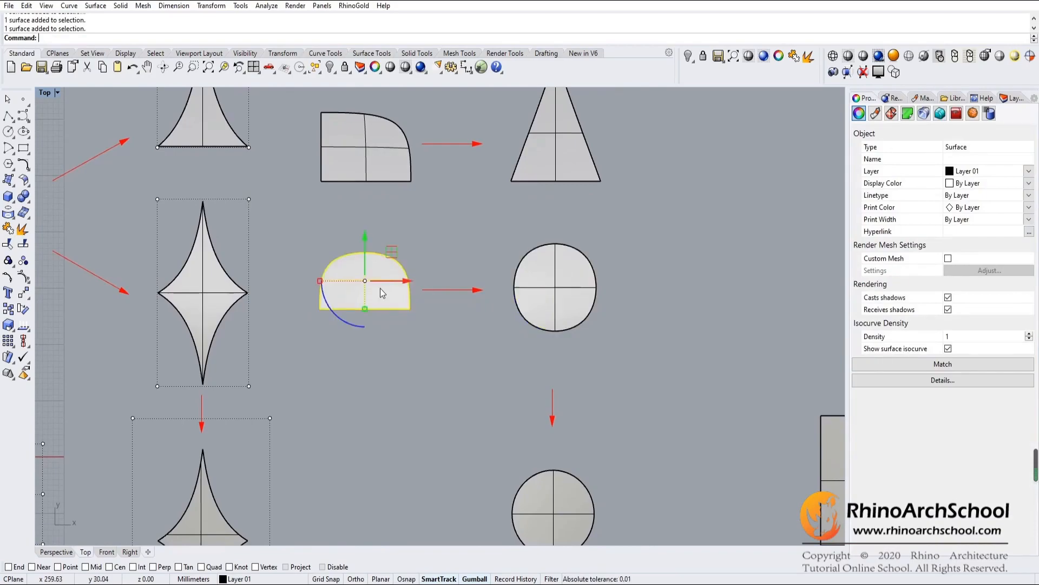
Turn on the control points of the dome-shaped surface, the round surface beside it and the circular surface below.
{"action": "left_click", "coordinate": [23, 292]}
{"action": "left_click", "coordinate": [555, 270]}
{"action": "left_click", "coordinate": [23, 277]}
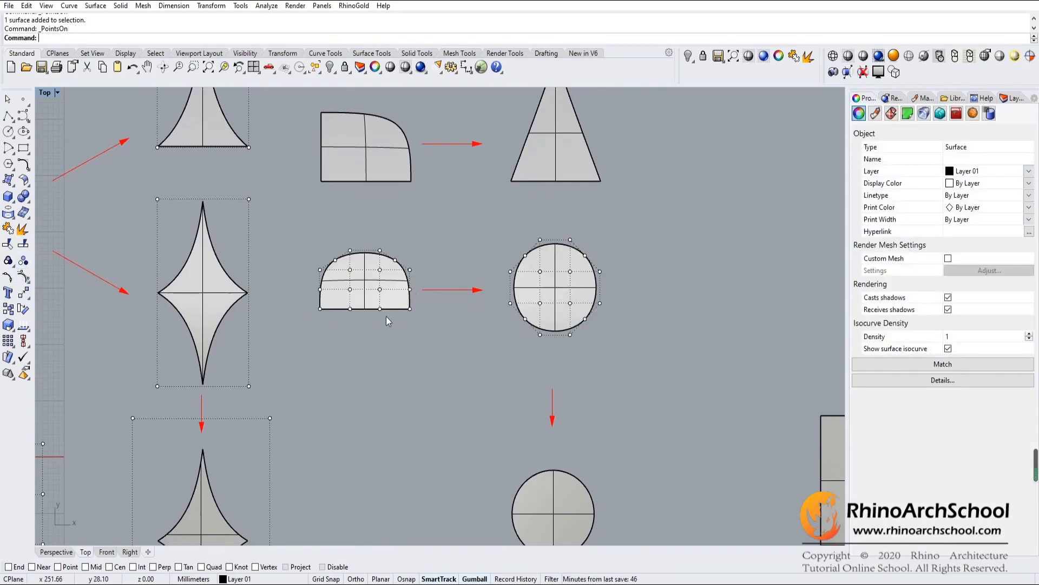
{"action": "right_click_drag", "start_coordinate": [478, 274], "coordinate": [508, 265]}
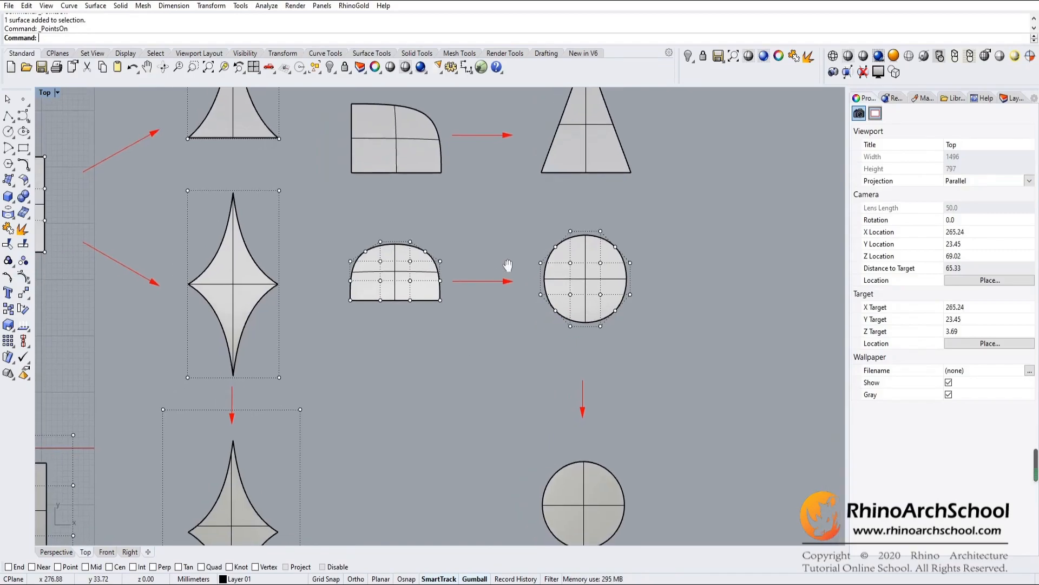
{"action": "right_click", "coordinate": [502, 260]}
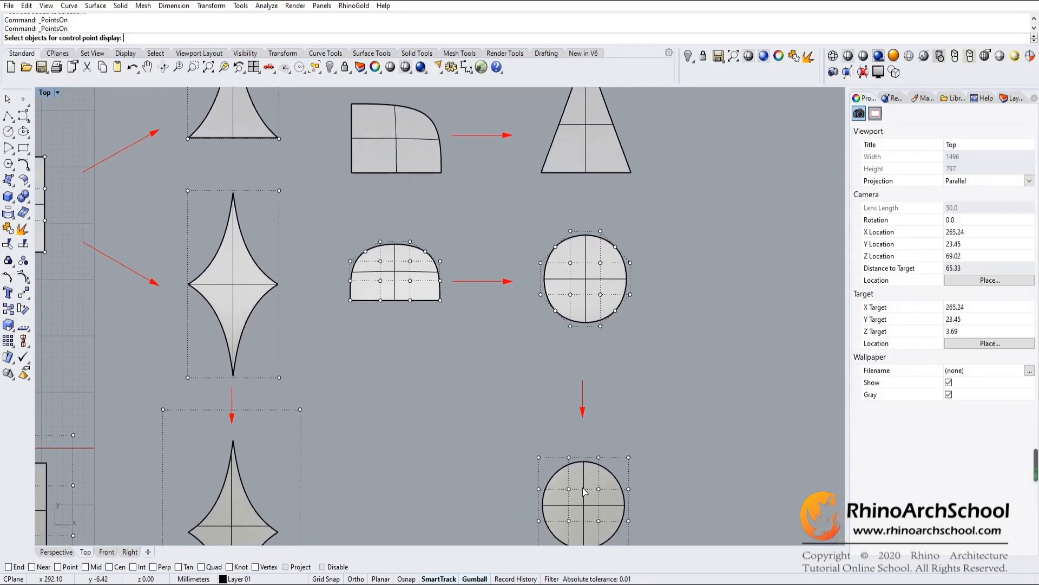
{"action": "left_click", "coordinate": [586, 505]}
Compare the control point grids of the dome-shaped, round and lower circular surfaces with their outlines.
{"action": "right_click_drag", "start_coordinate": [634, 410], "coordinate": [589, 334]}
{"action": "right_click_drag", "start_coordinate": [436, 274], "coordinate": [408, 233]}
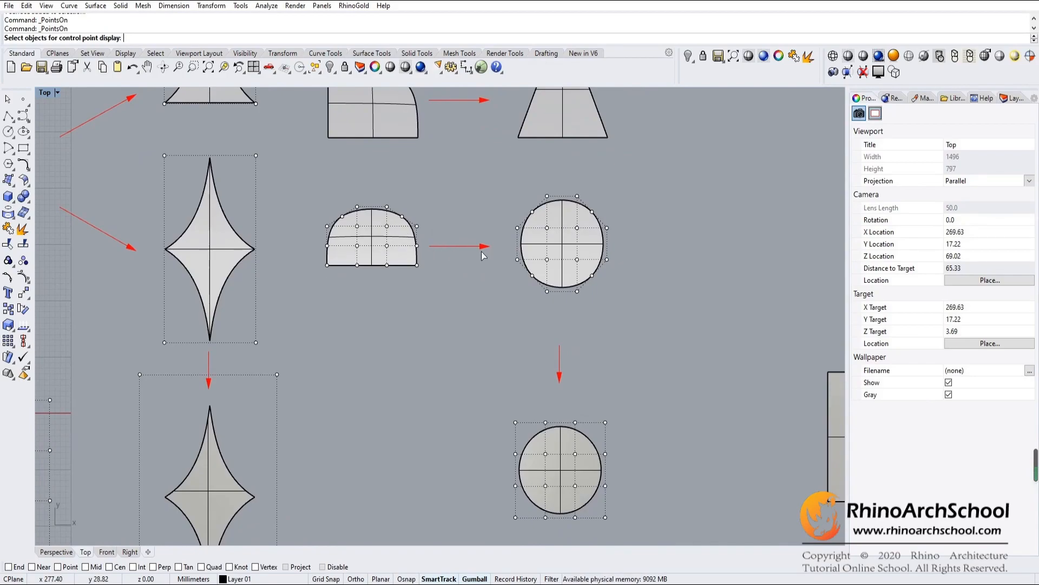
{"action": "right_click_drag", "start_coordinate": [604, 328], "coordinate": [617, 350]}
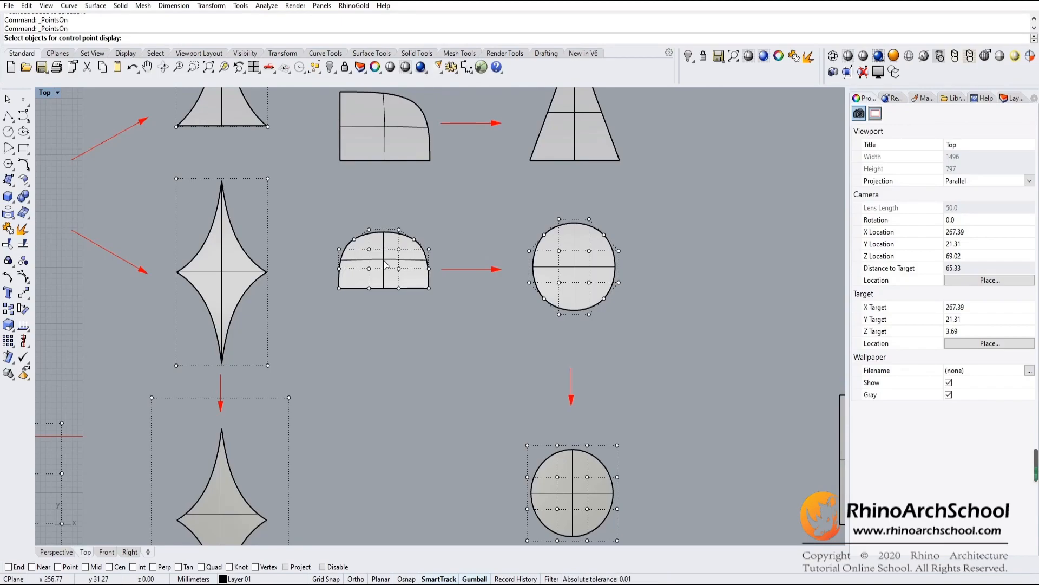
{"action": "right_click_drag", "start_coordinate": [408, 313], "coordinate": [347, 307]}
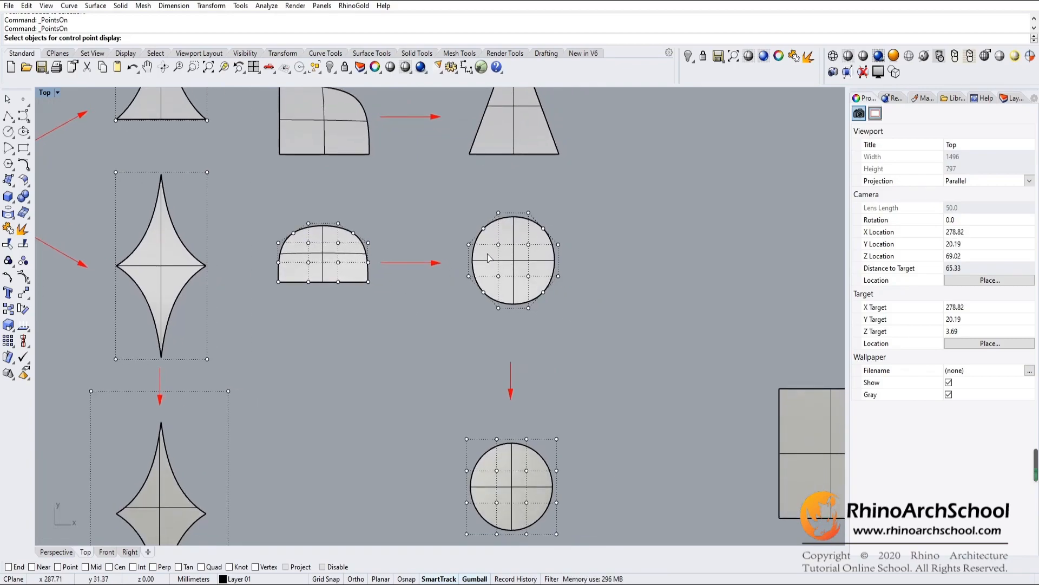
{"action": "right_click_drag", "start_coordinate": [427, 317], "coordinate": [459, 315]}
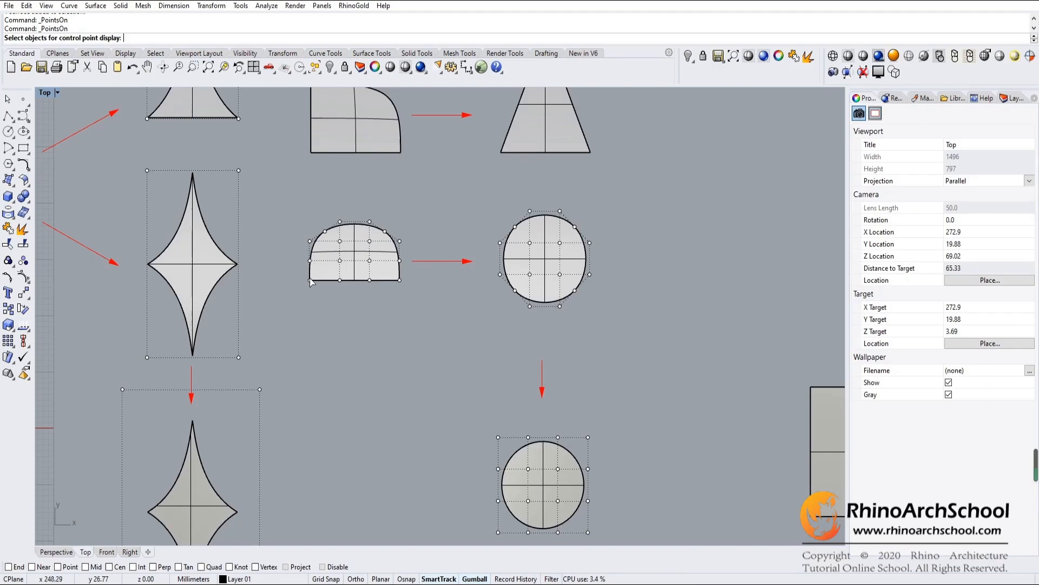
{"action": "right_click_drag", "start_coordinate": [539, 480], "coordinate": [469, 331]}
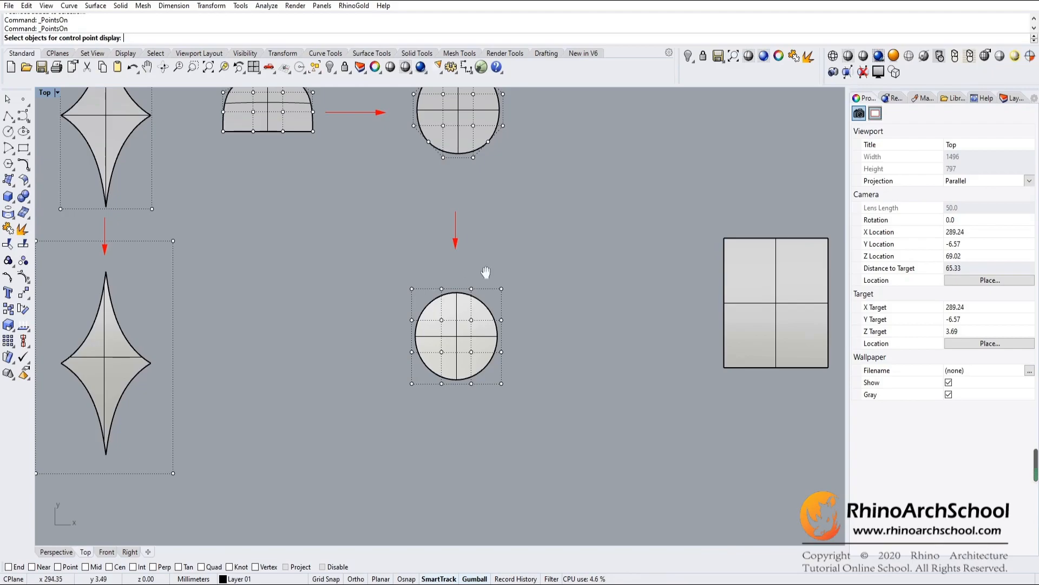
{"action": "right_click_drag", "start_coordinate": [485, 273], "coordinate": [528, 294]}
{"action": "right_click_drag", "start_coordinate": [462, 299], "coordinate": [475, 309]}
{"action": "right_click_drag", "start_coordinate": [593, 133], "coordinate": [576, 255]}
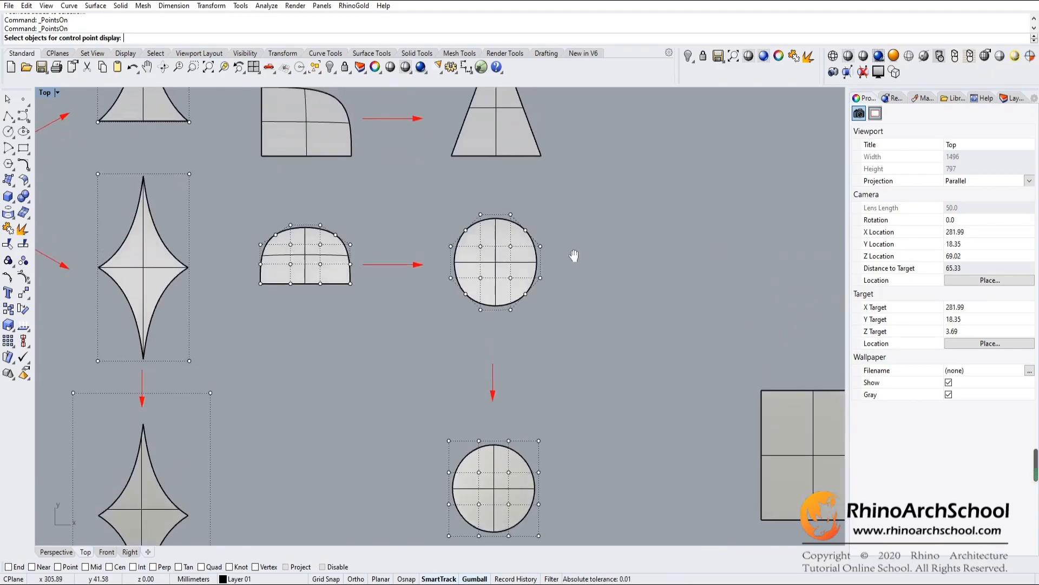
Turn on the control points of the square surface with one rounded corner and the straight-sided triangular surface beside it.
{"action": "right_click_drag", "start_coordinate": [307, 151], "coordinate": [333, 275]}
{"action": "left_click", "coordinate": [333, 277]}
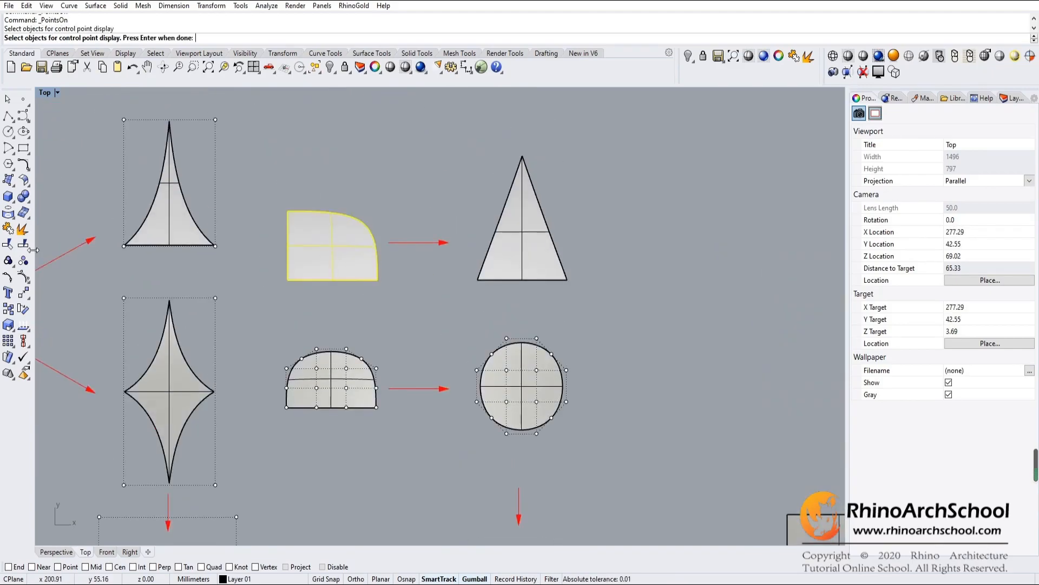
{"action": "left_click", "coordinate": [508, 249]}
{"action": "left_click", "coordinate": [24, 277]}
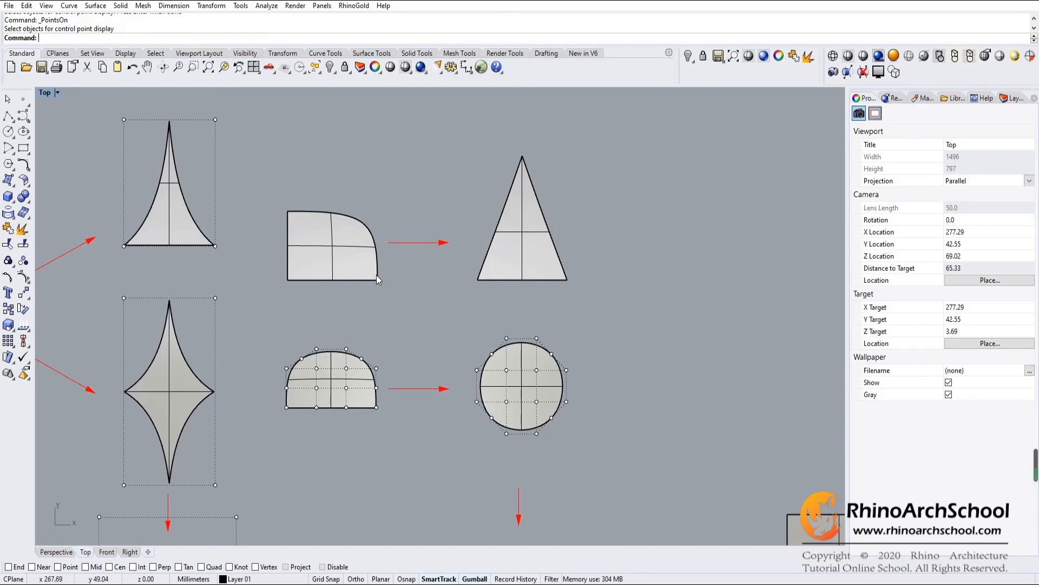
{"action": "left_click", "coordinate": [376, 275]}
{"action": "left_click", "coordinate": [24, 278]}
{"action": "left_click", "coordinate": [501, 249]}
{"action": "left_click", "coordinate": [24, 278]}
{"action": "right_click_drag", "start_coordinate": [426, 302], "coordinate": [402, 323]}
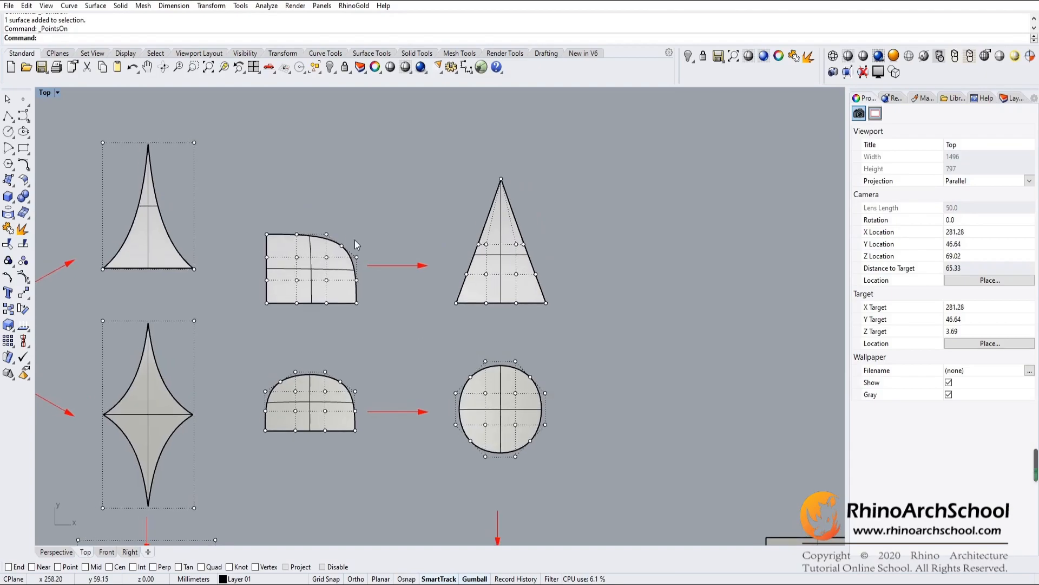
Maximize the Perspective view and frame the plane, cylinder, cone, sphere, torus and pipe examples.
{"action": "right_click_drag", "start_coordinate": [599, 251], "coordinate": [546, 216]}
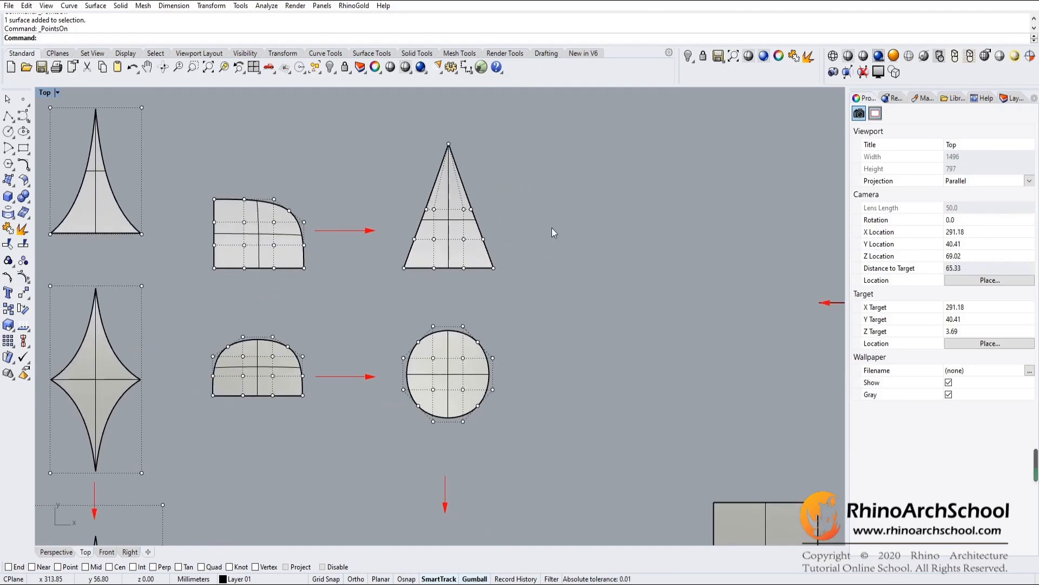
{"action": "right_click_drag", "start_coordinate": [559, 268], "coordinate": [458, 192]}
{"action": "right_click_drag", "start_coordinate": [709, 325], "coordinate": [461, 253]}
{"action": "right_click_drag", "start_coordinate": [651, 309], "coordinate": [506, 312]}
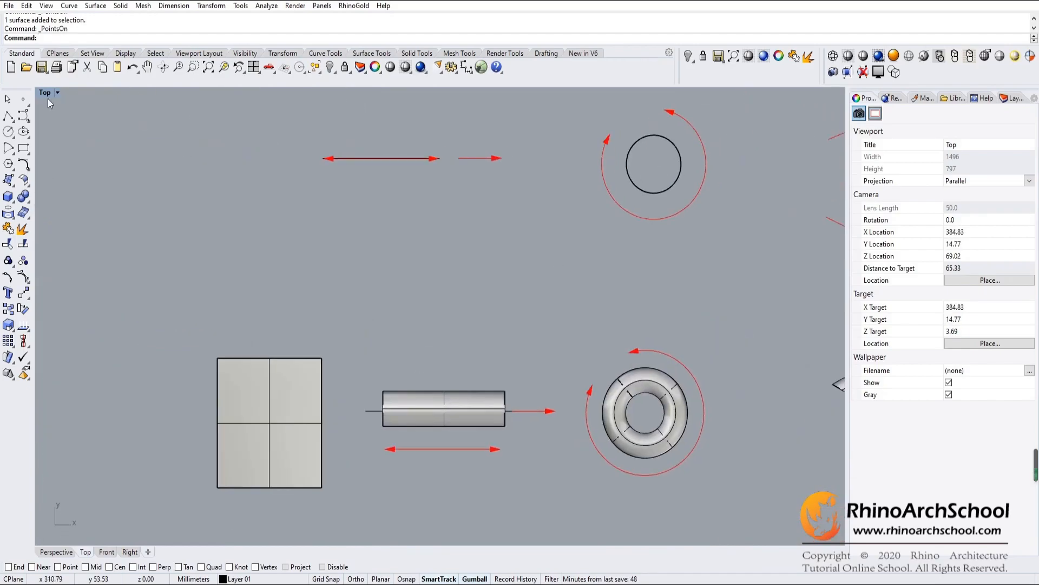
{"action": "mouse_move", "coordinate": [674, 271]}
{"action": "right_mouse_down"}
{"action": "mouse_move", "coordinate": [541, 278]}
{"action": "mouse_move", "coordinate": [666, 288]}
{"action": "right_mouse_up"}
{"action": "double_click", "coordinate": [46, 93]}
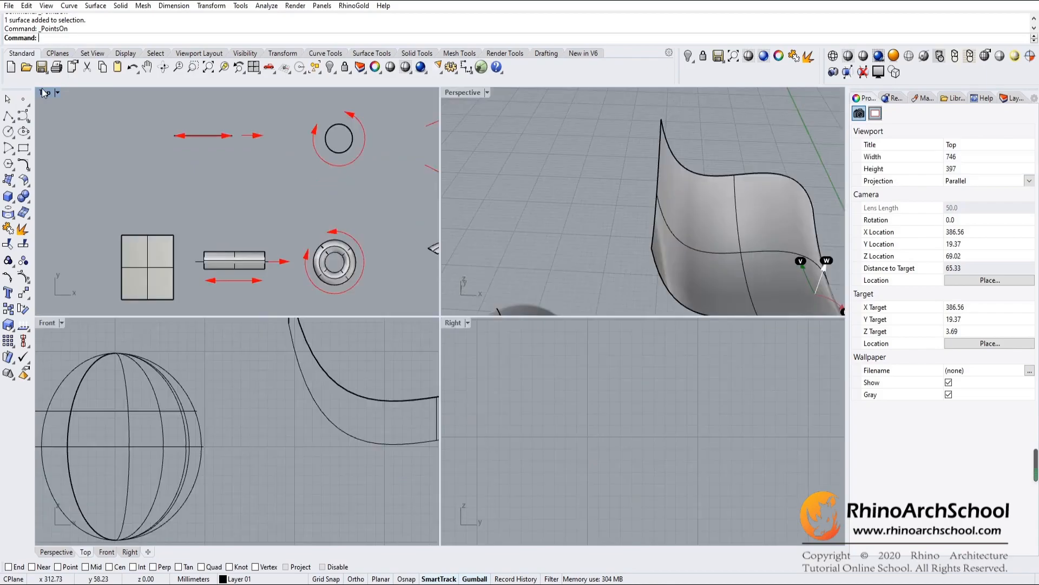
{"action": "double_click", "coordinate": [455, 96]}
{"action": "right_click_drag", "start_coordinate": [456, 97], "coordinate": [424, 226]}
{"action": "scroll", "coordinate": [423, 226], "scroll_direction": "down", "scroll_amount": 3}
{"action": "right_click_drag", "start_coordinate": [650, 249], "coordinate": [386, 322], "text": "shift"}
{"action": "scroll", "coordinate": [355, 341], "scroll_direction": "up", "scroll_amount": 6}
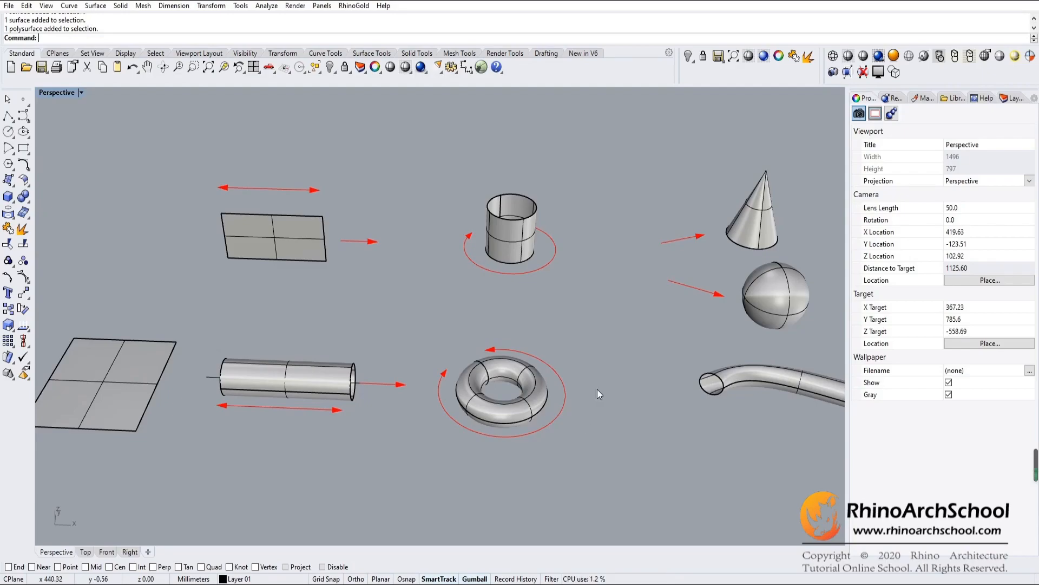
Select the upper flat surface, the upright cylinder, the cone and the sphere in turn to compare their object types.
{"action": "left_click", "coordinate": [278, 231]}
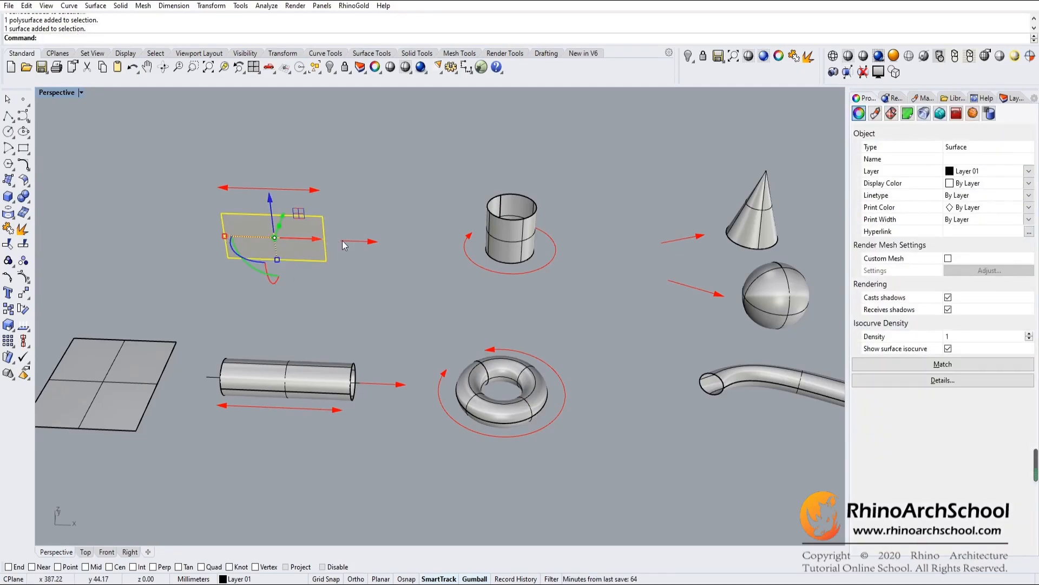
{"action": "left_click", "coordinate": [457, 293]}
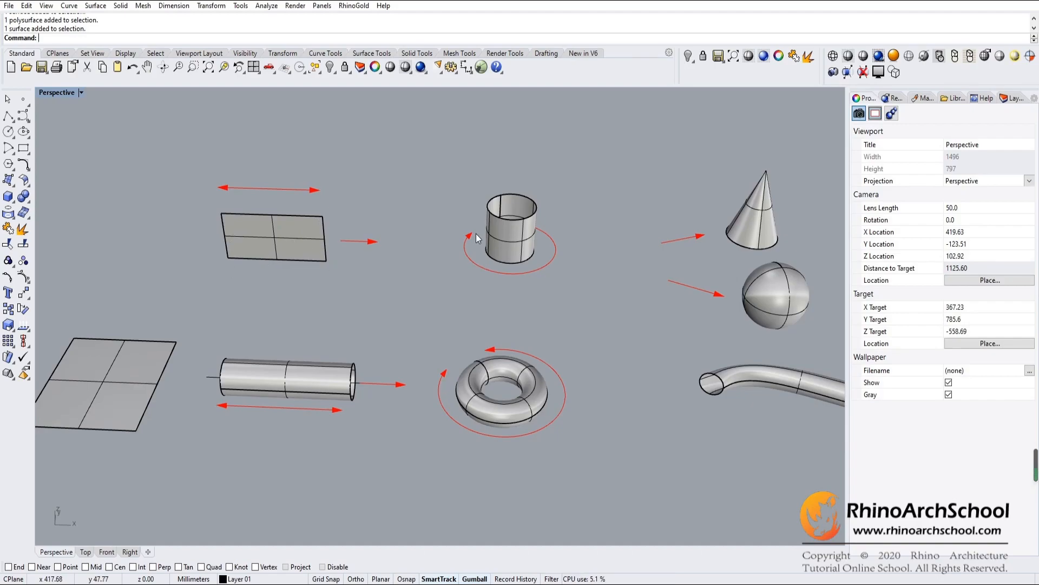
{"action": "left_click", "coordinate": [491, 233]}
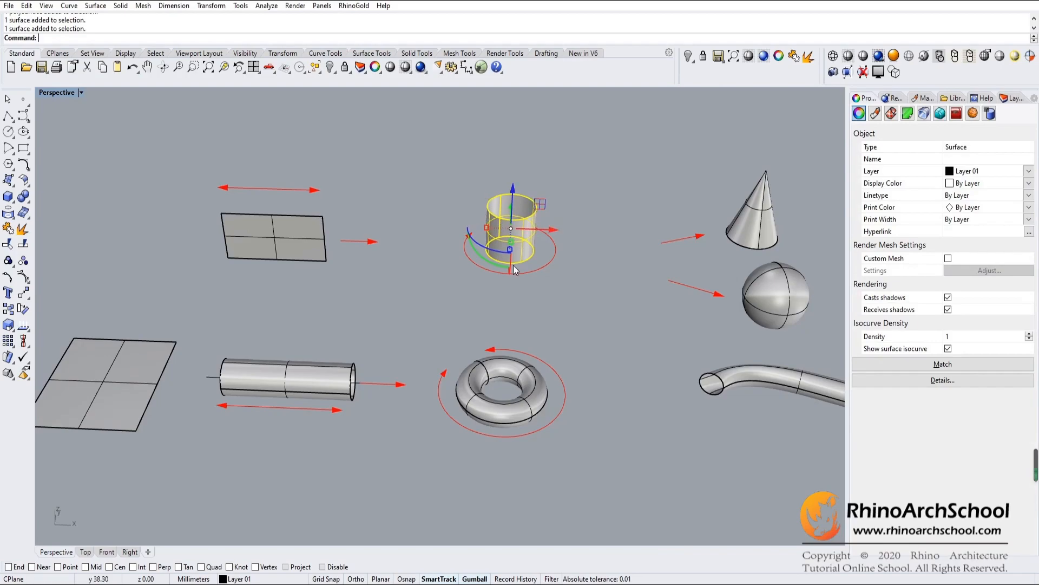
{"action": "left_click", "coordinate": [753, 246]}
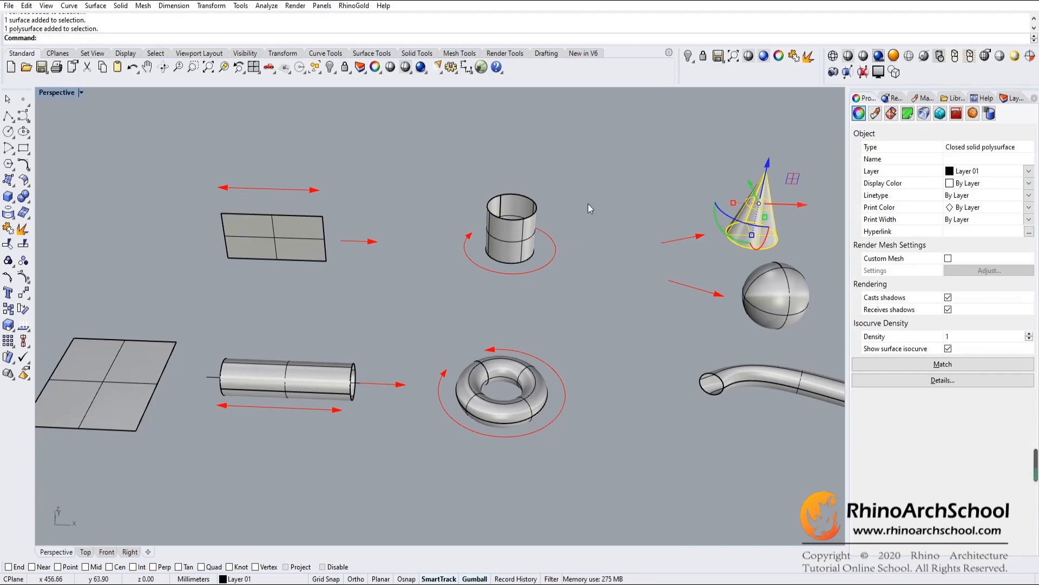
{"action": "left_click", "coordinate": [529, 235]}
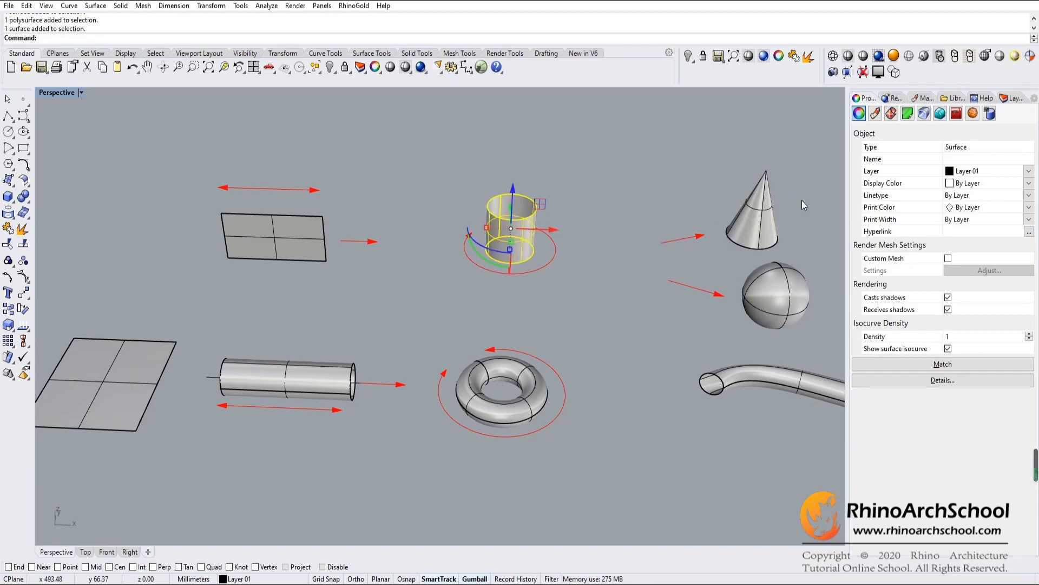
{"action": "left_click", "coordinate": [767, 175]}
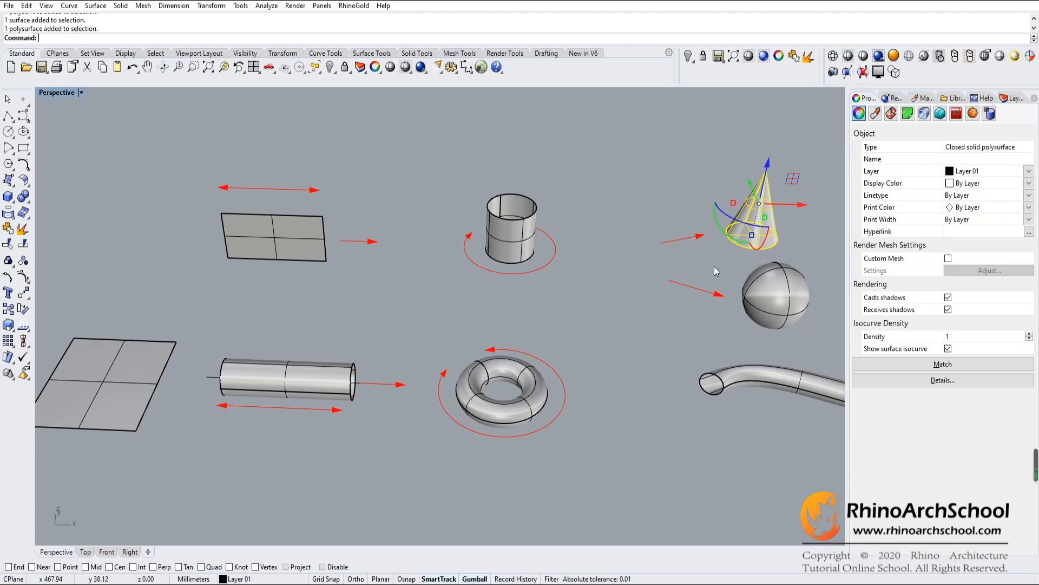
{"action": "left_click", "coordinate": [716, 296]}
{"action": "left_click", "coordinate": [690, 337]}
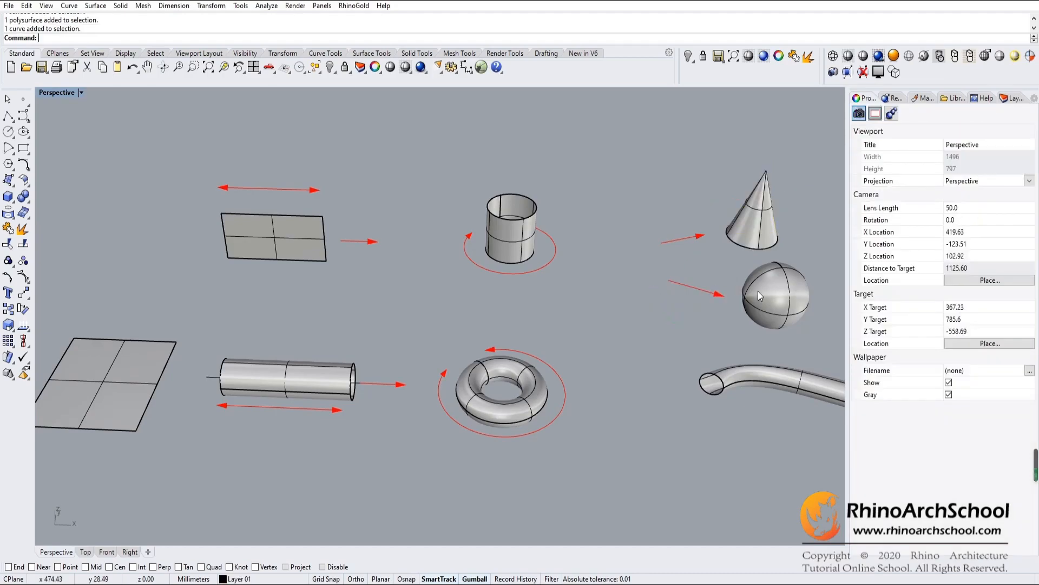
{"action": "left_click", "coordinate": [793, 276]}
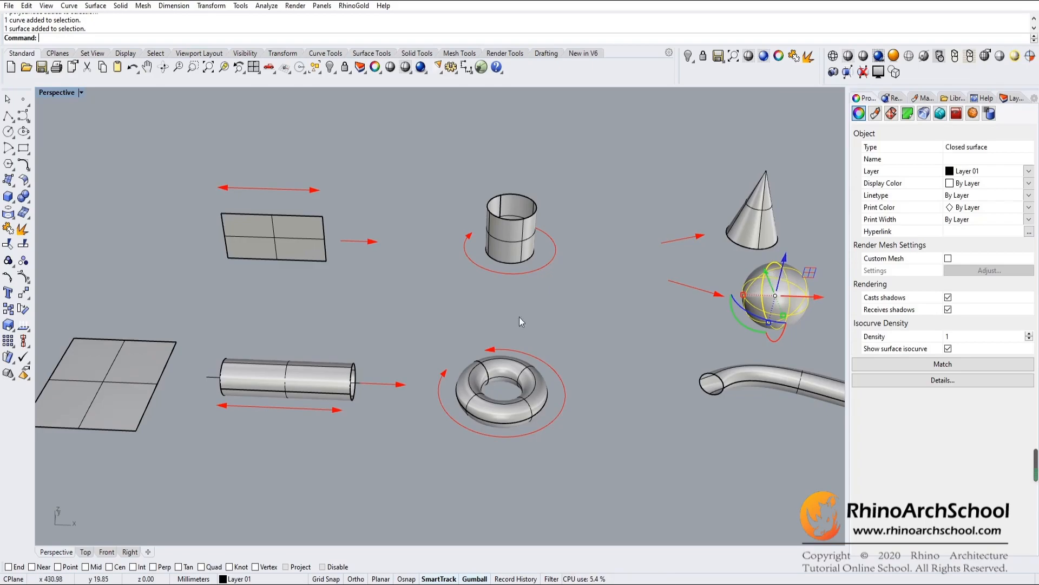
Select the lower flat surface and the horizontal tube in turn, and compare them with the torus and the curved pipe.
{"action": "right_click_drag", "start_coordinate": [314, 331], "coordinate": [318, 328], "text": "shift"}
{"action": "right_click_drag", "start_coordinate": [389, 330], "coordinate": [388, 330], "text": "shift"}
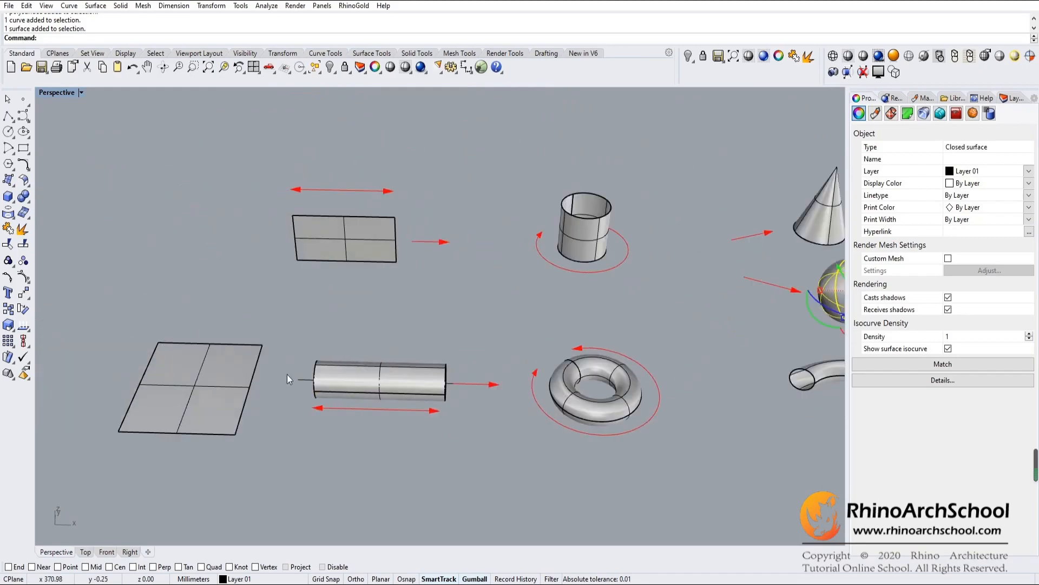
{"action": "left_click", "coordinate": [229, 378]}
{"action": "right_click", "coordinate": [338, 430]}
{"action": "left_click", "coordinate": [239, 380]}
{"action": "left_click", "coordinate": [227, 381]}
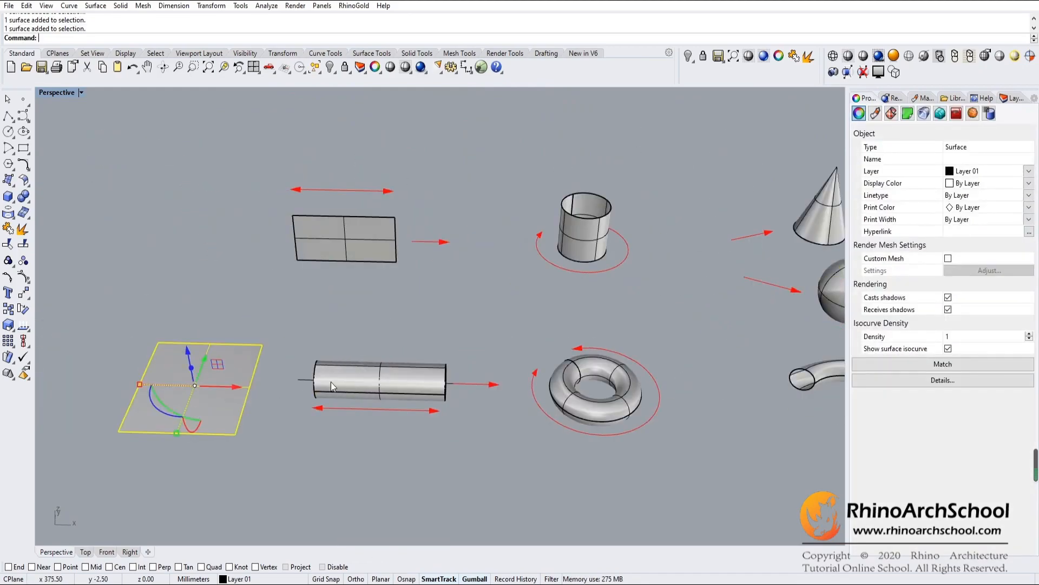
{"action": "left_click", "coordinate": [383, 378]}
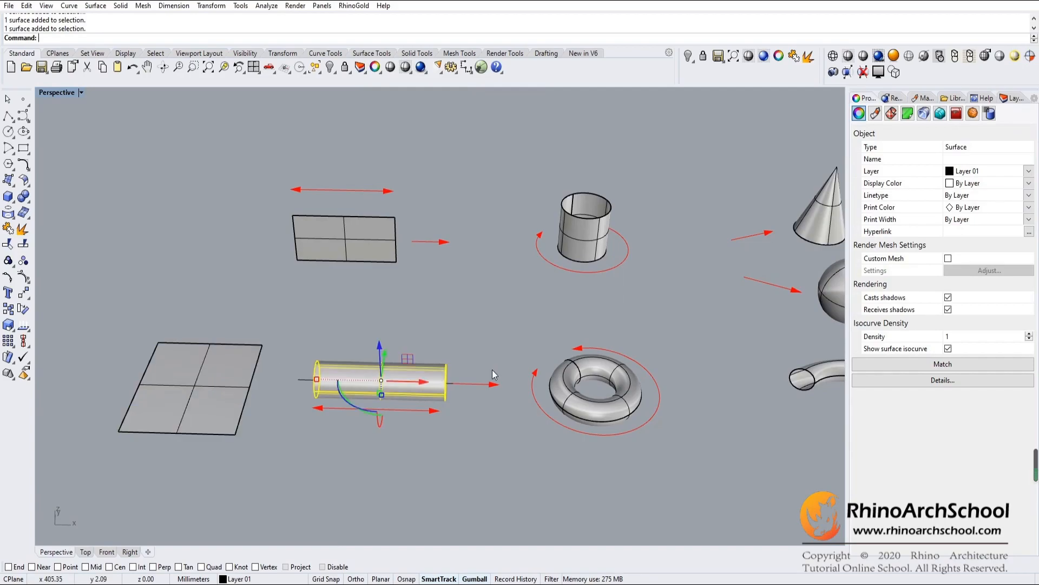
{"action": "right_click_drag", "start_coordinate": [515, 409], "coordinate": [352, 355], "text": "shift"}
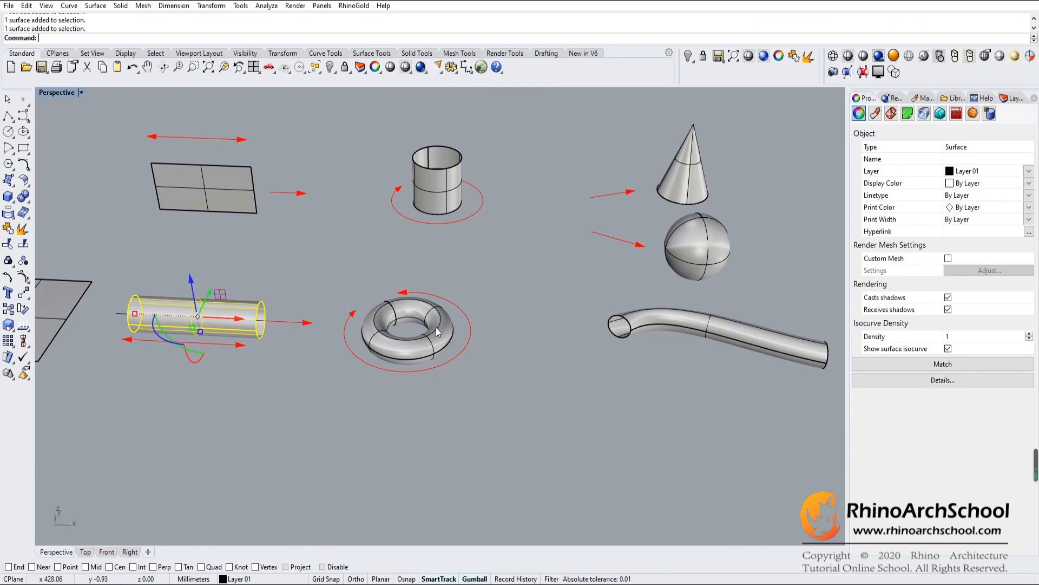
{"action": "right_click_drag", "start_coordinate": [494, 353], "coordinate": [587, 348], "text": "shift"}
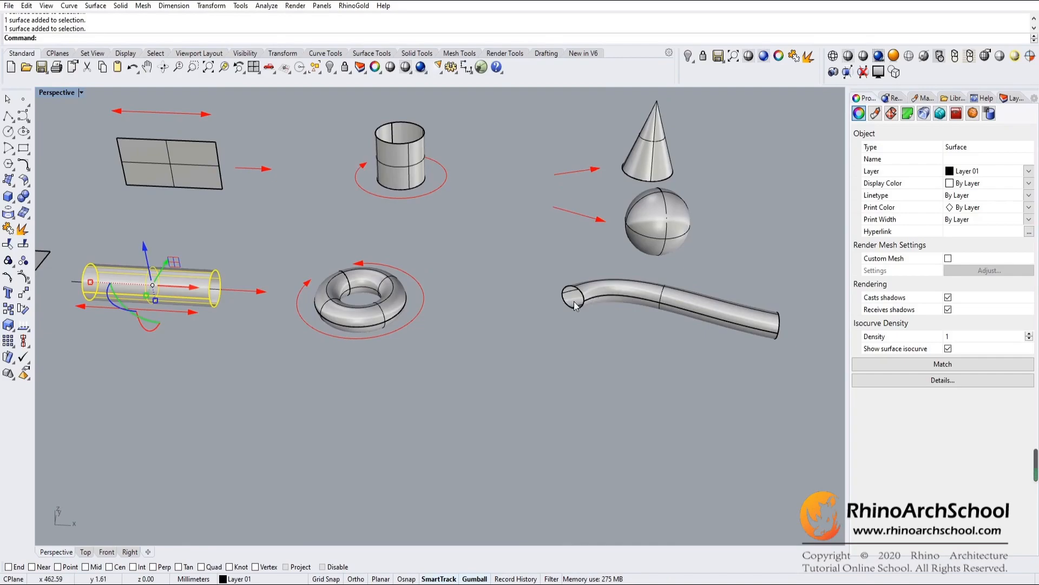
{"action": "right_click_drag", "start_coordinate": [511, 315], "coordinate": [512, 319]}
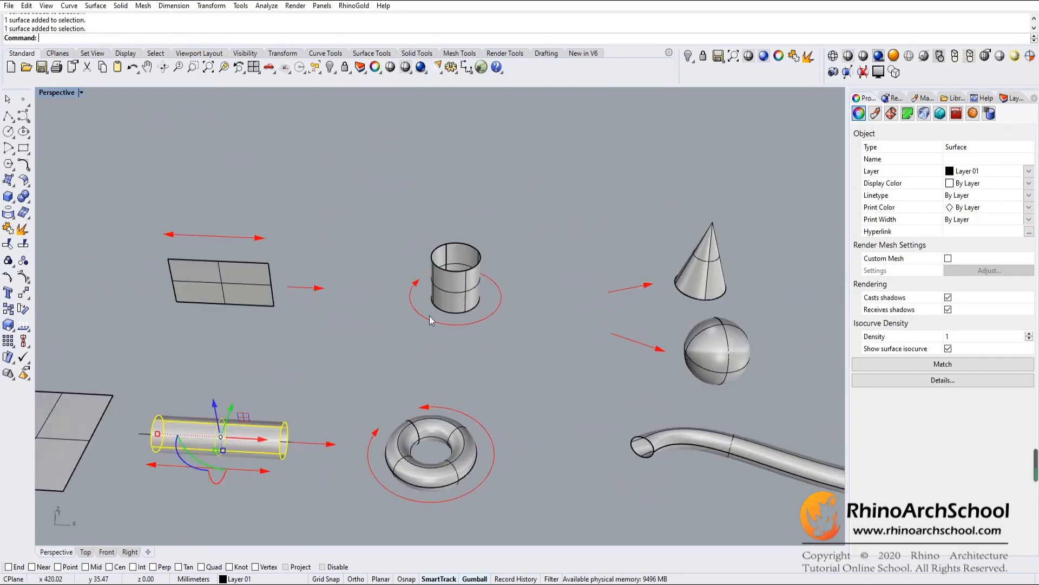